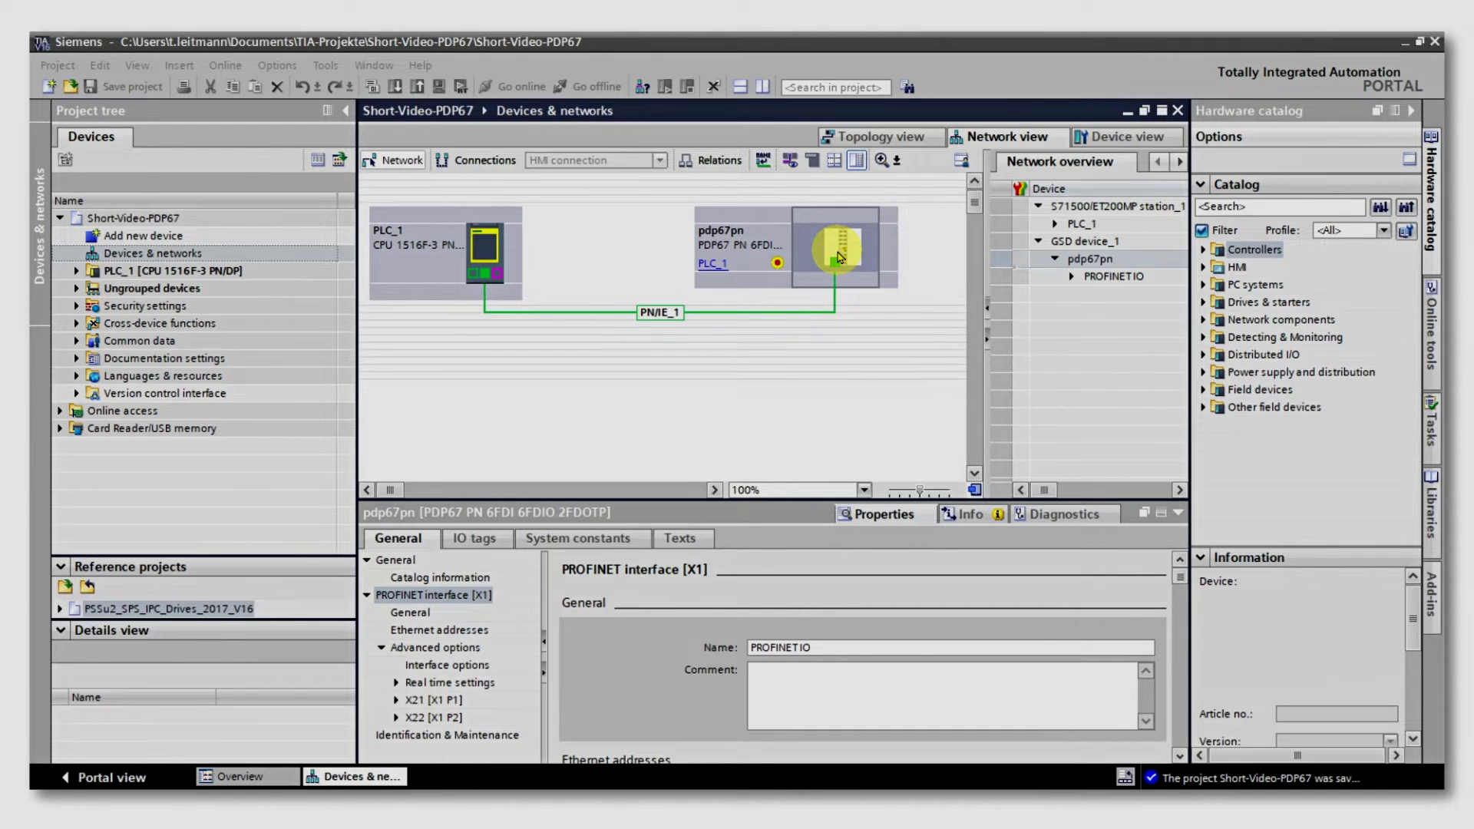
Start the PASconfig Configuration device tool for the pdp67pn module, choosing Configuration over FS I/O Mapping
right_click(839, 257)
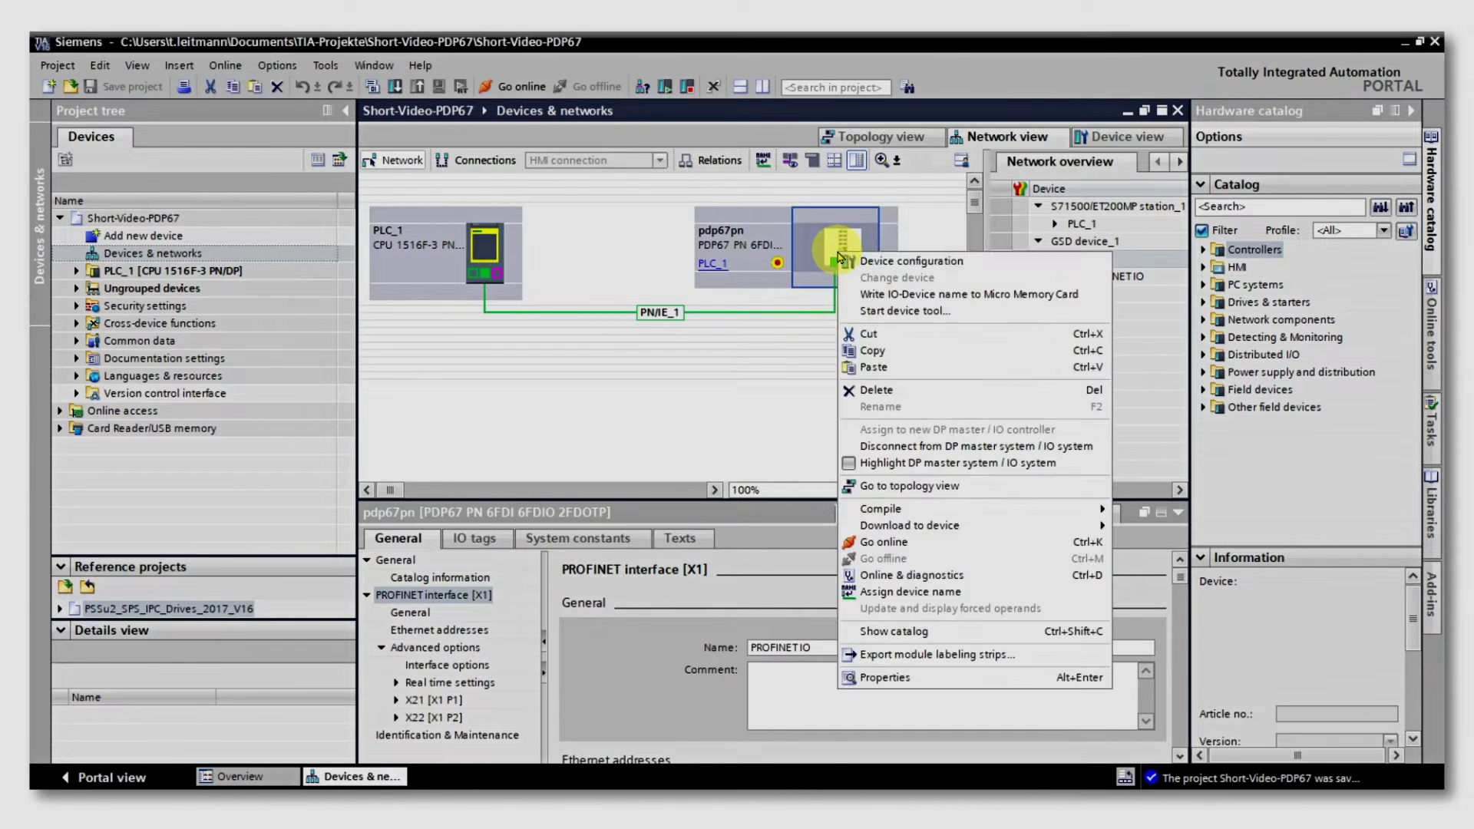
click(870, 312)
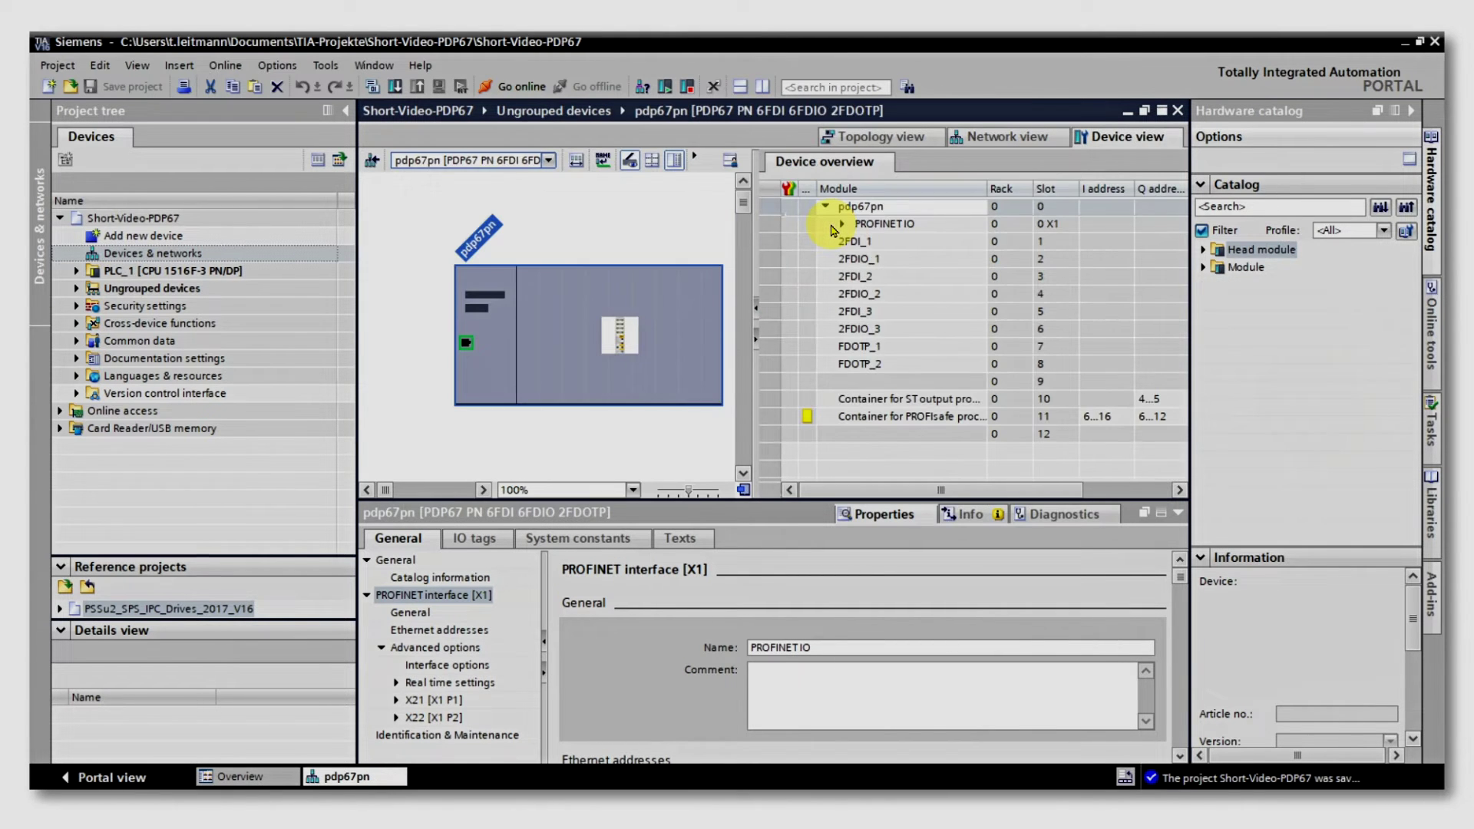
click(621, 343)
right_click(620, 343)
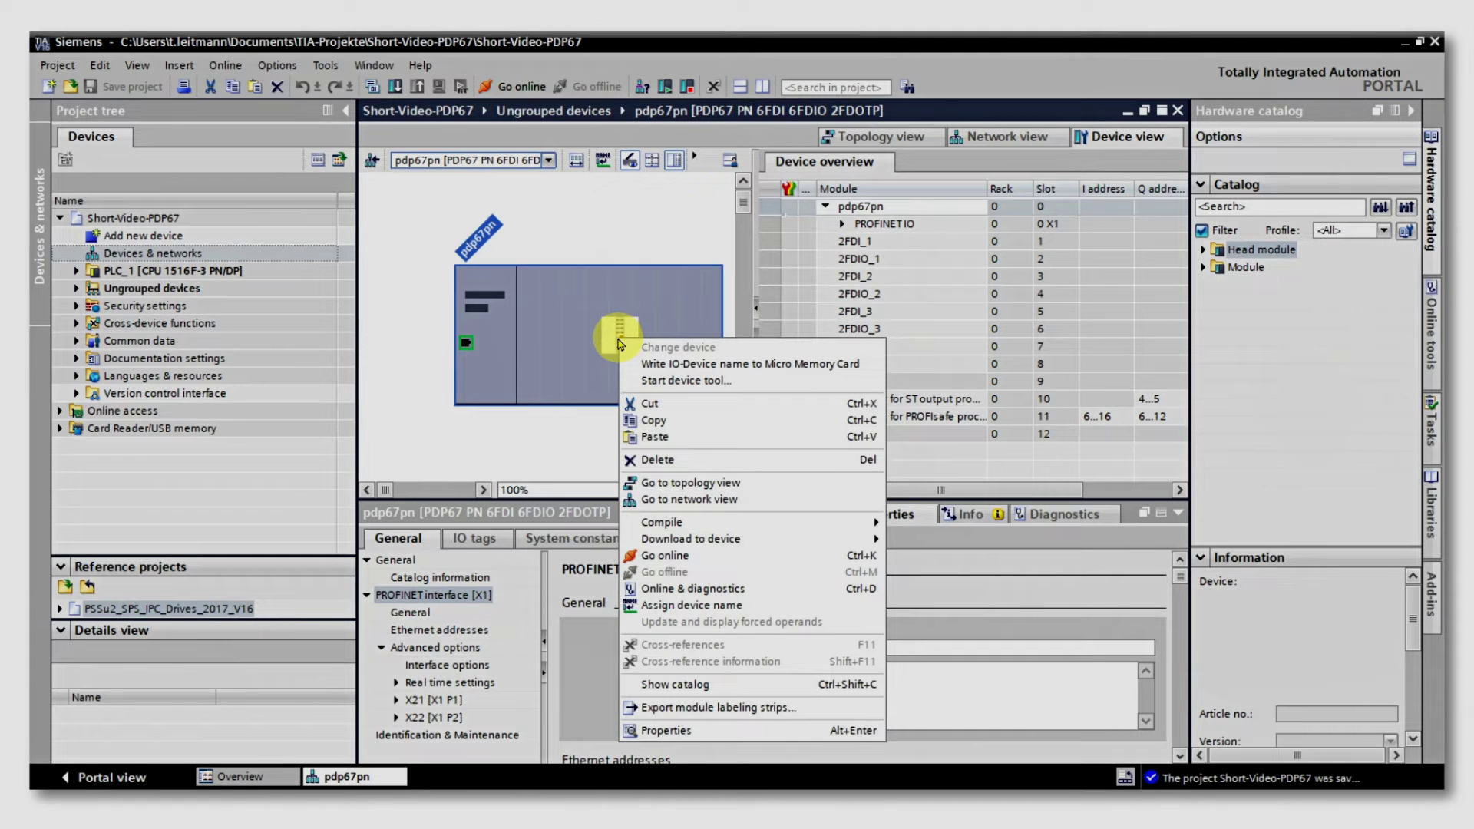
click(680, 382)
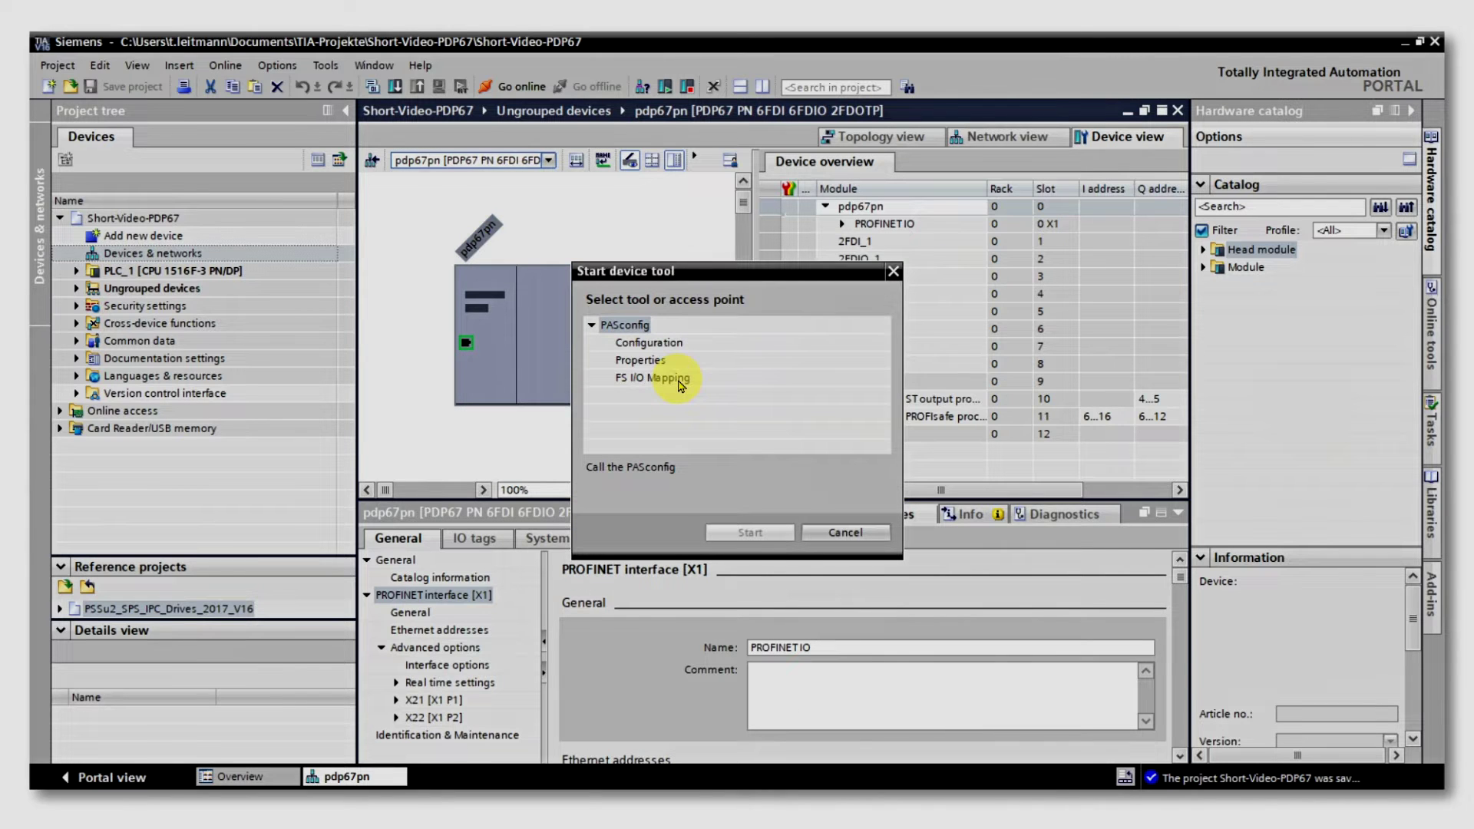
click(669, 378)
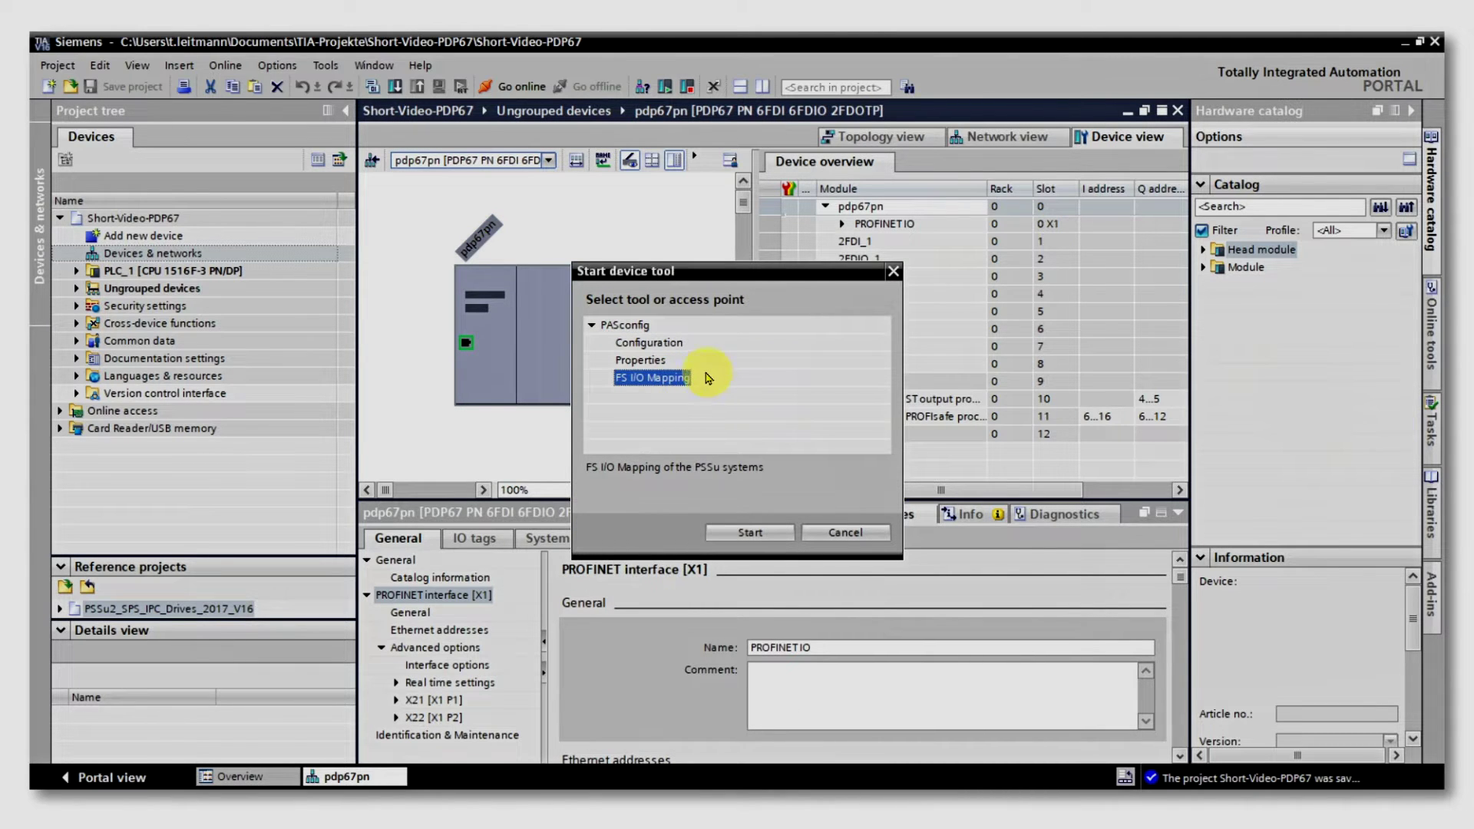
click(678, 346)
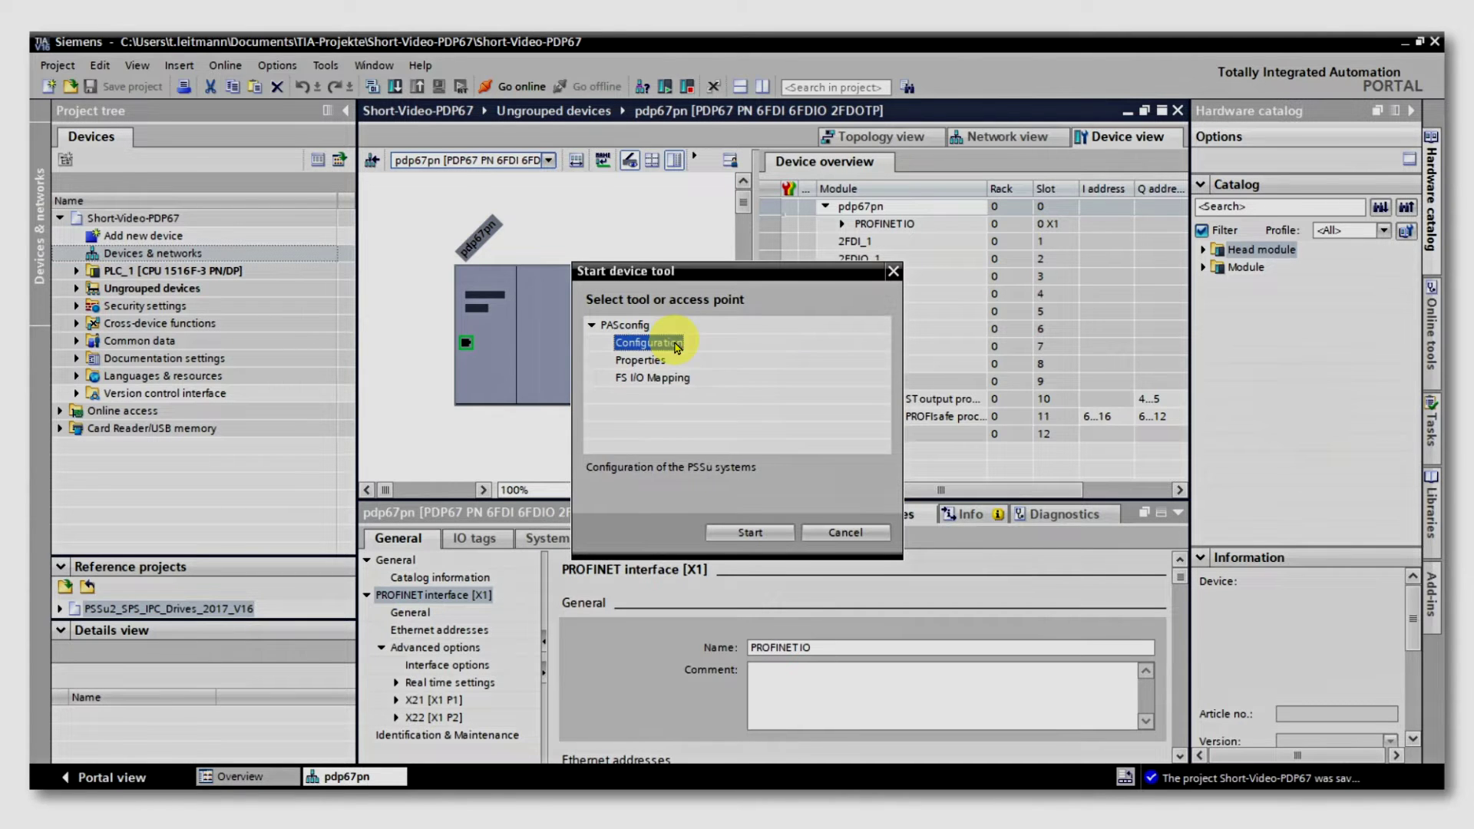
click(739, 537)
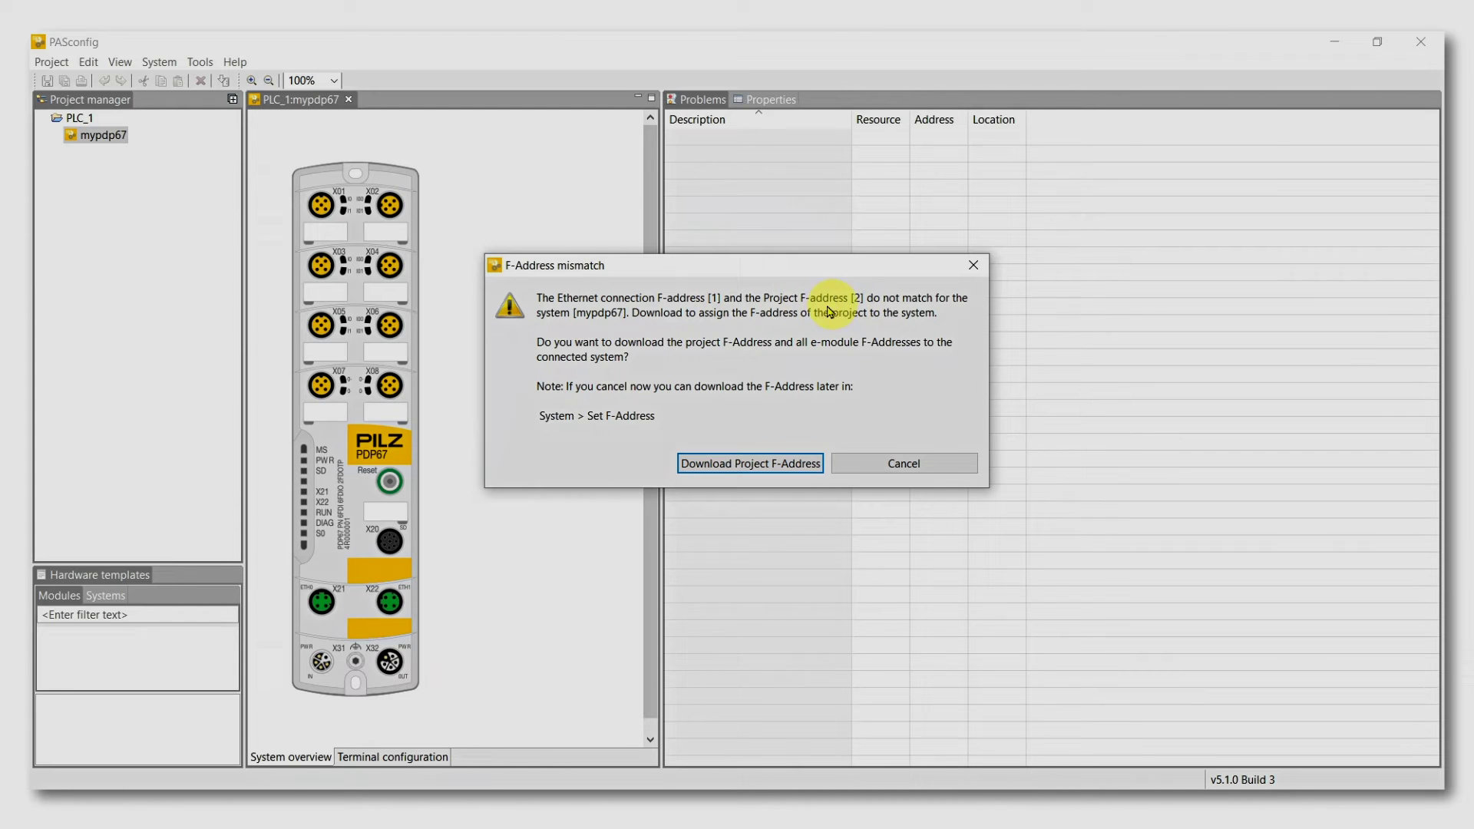
Download project F-address 2 to mypdp67 and confirm both restart messages
click(735, 465)
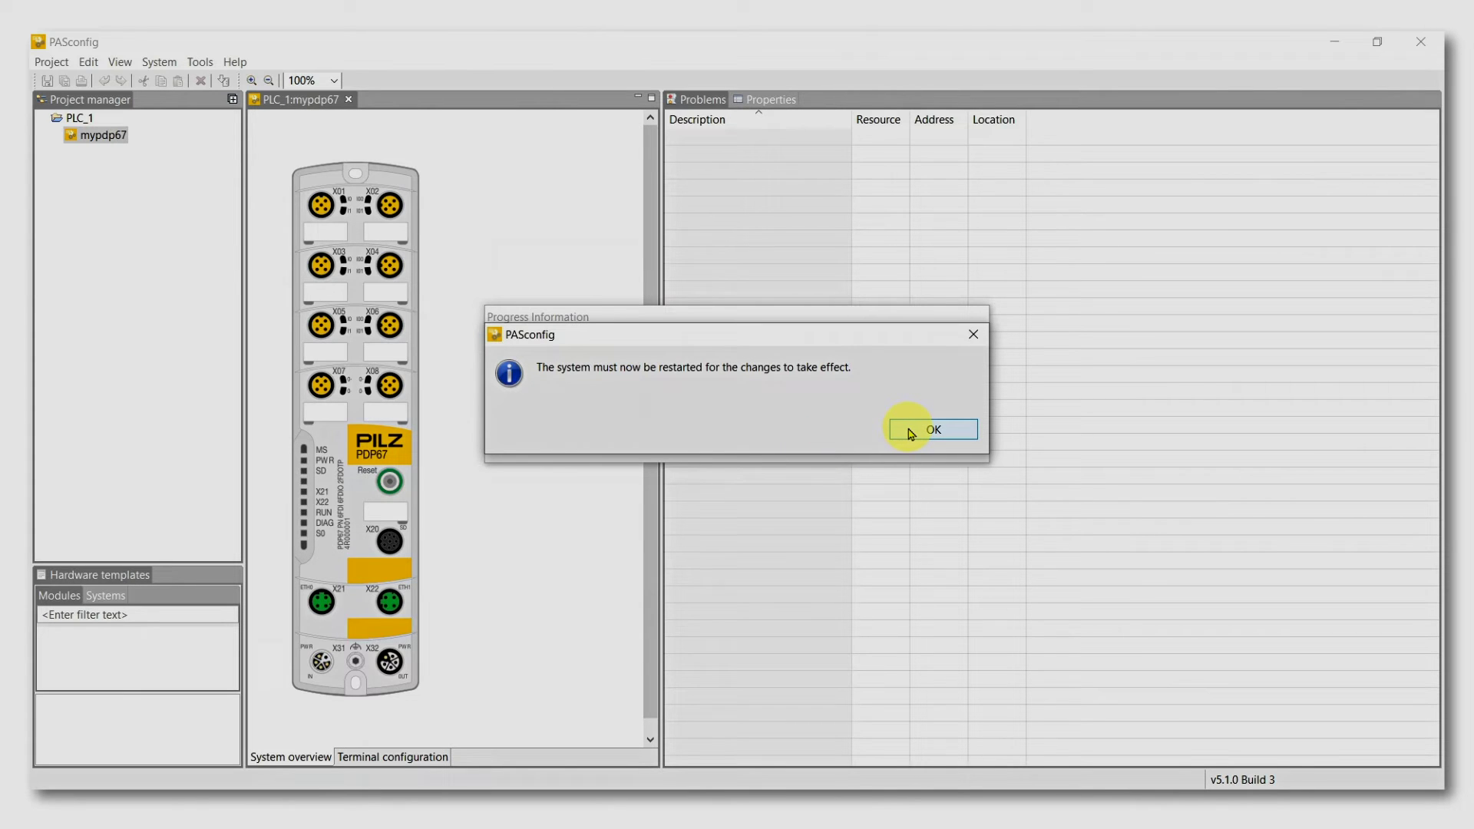
click(911, 430)
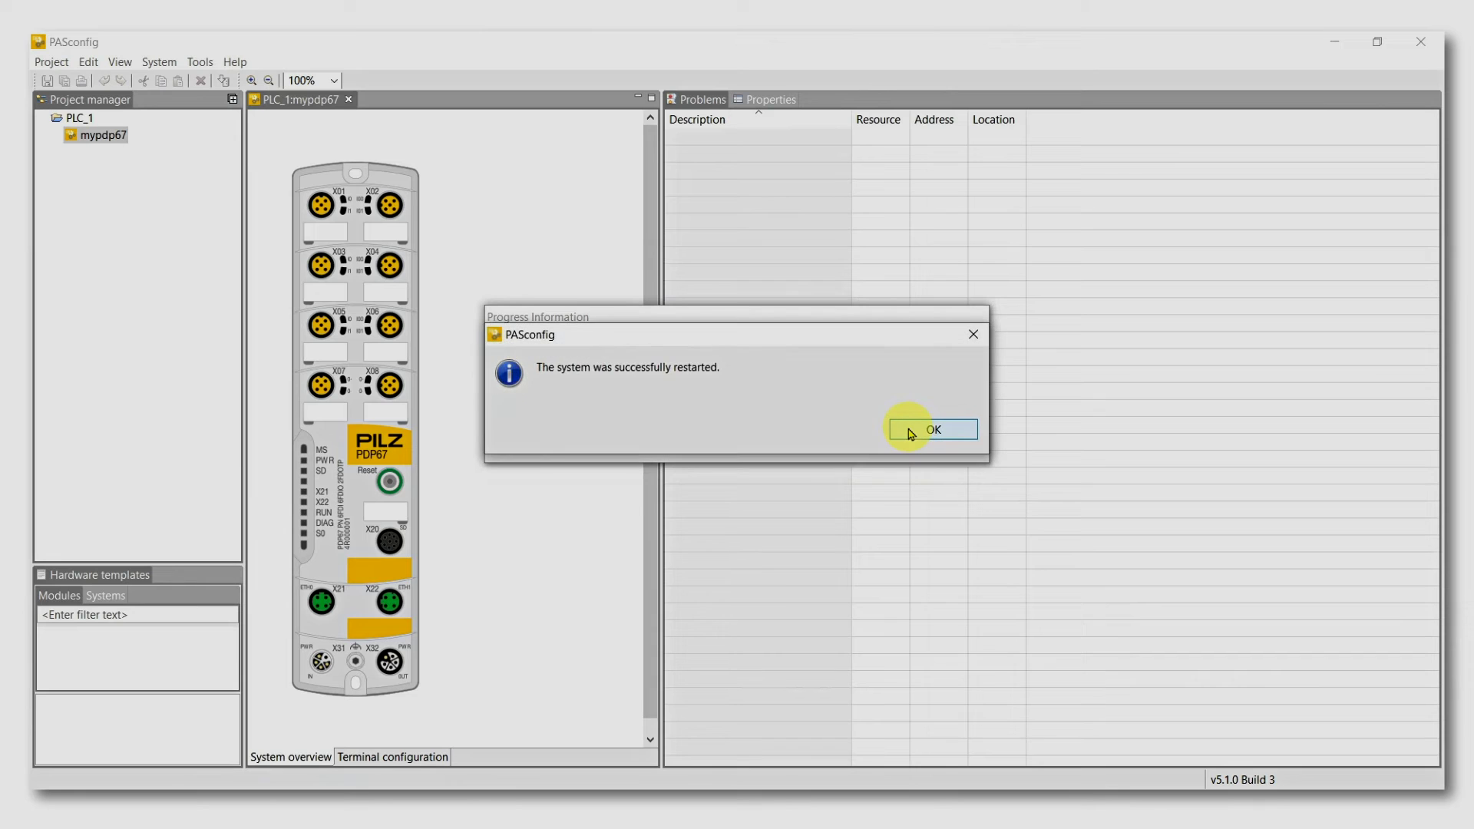
click(911, 432)
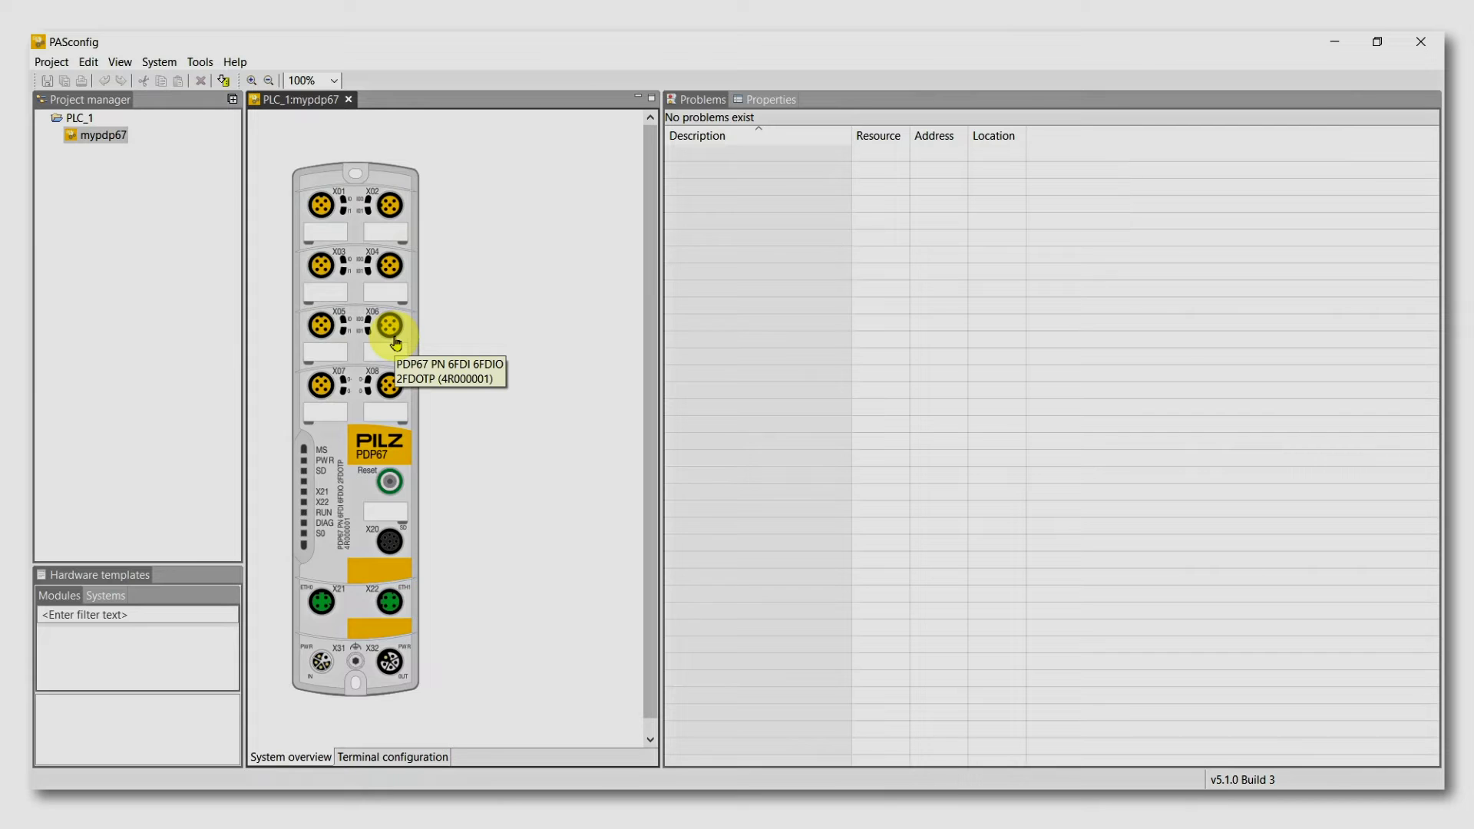
Show connector X01's properties with Test pulses T0, Discrepancy monitoring and input I0 expanded
click(321, 204)
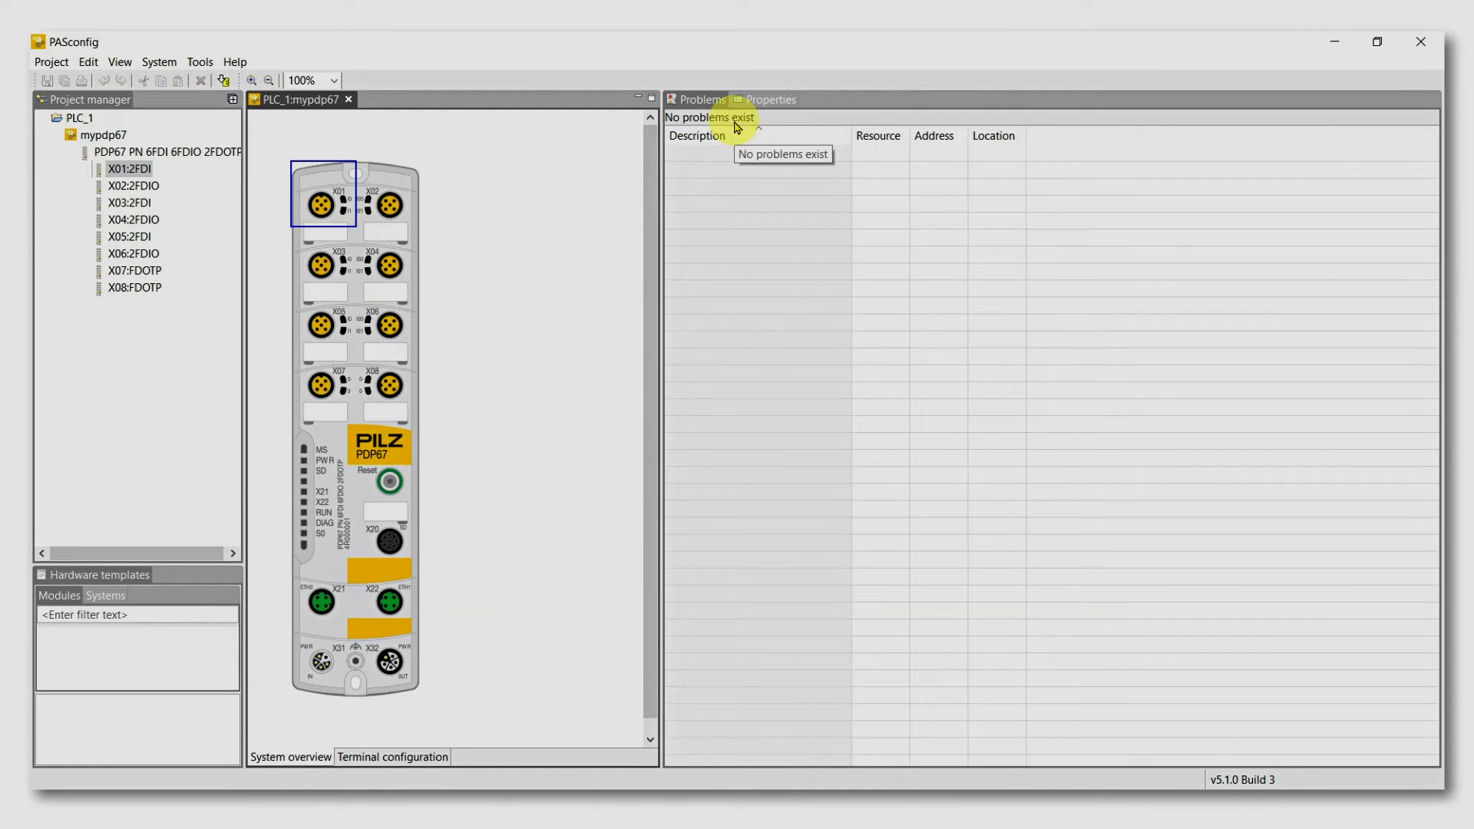
click(758, 101)
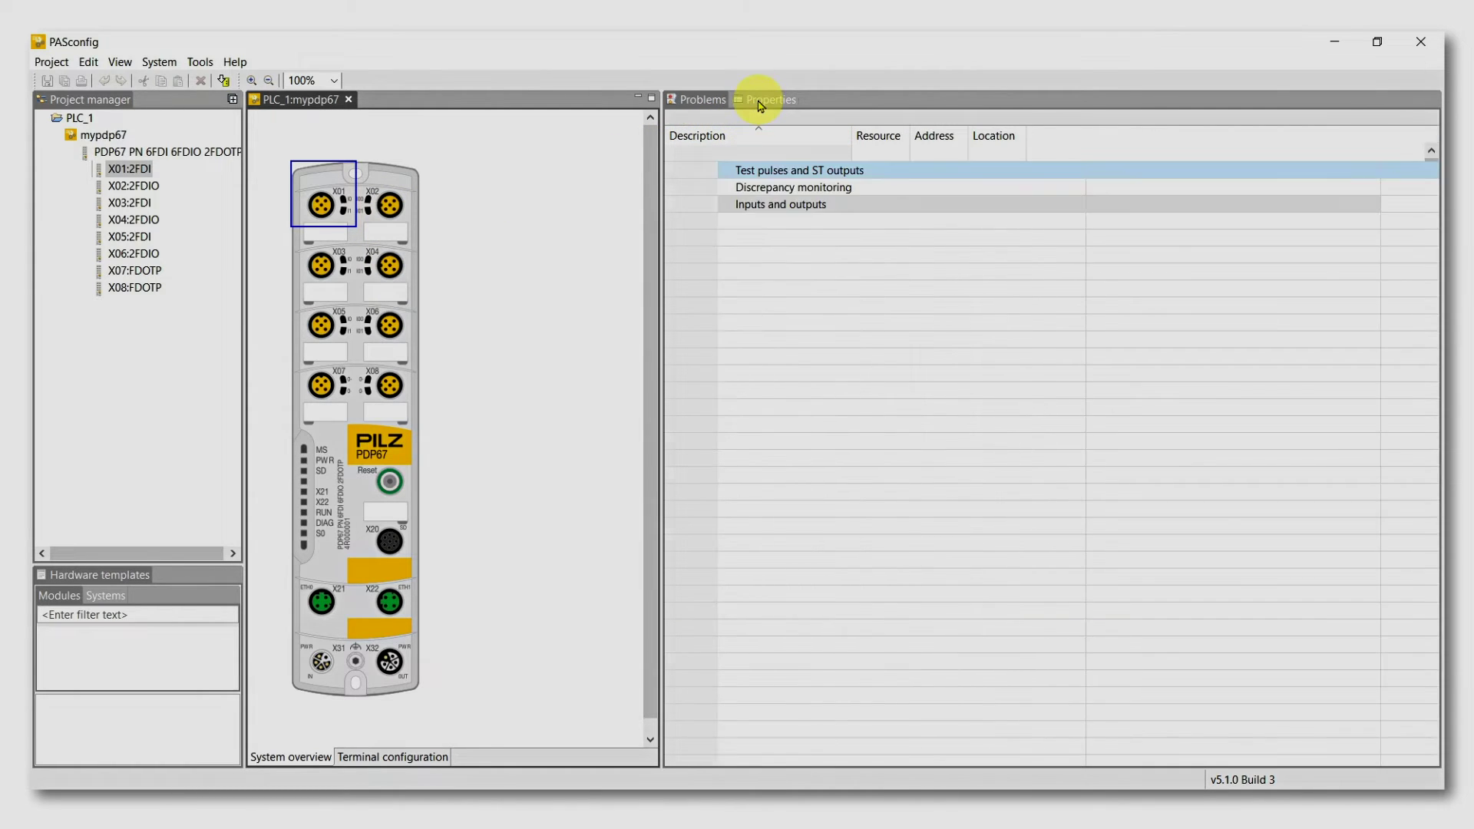
click(727, 171)
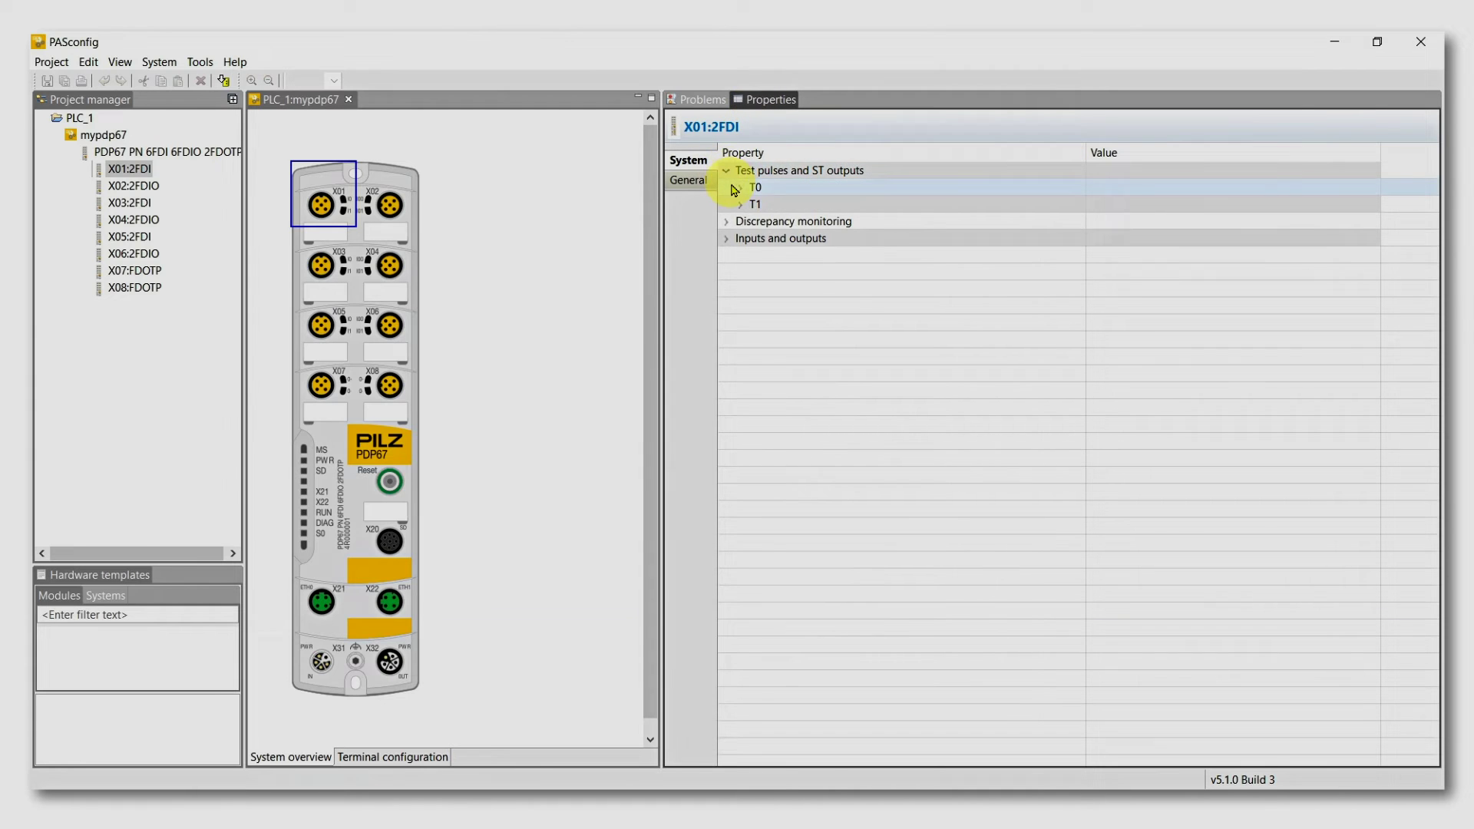
click(737, 188)
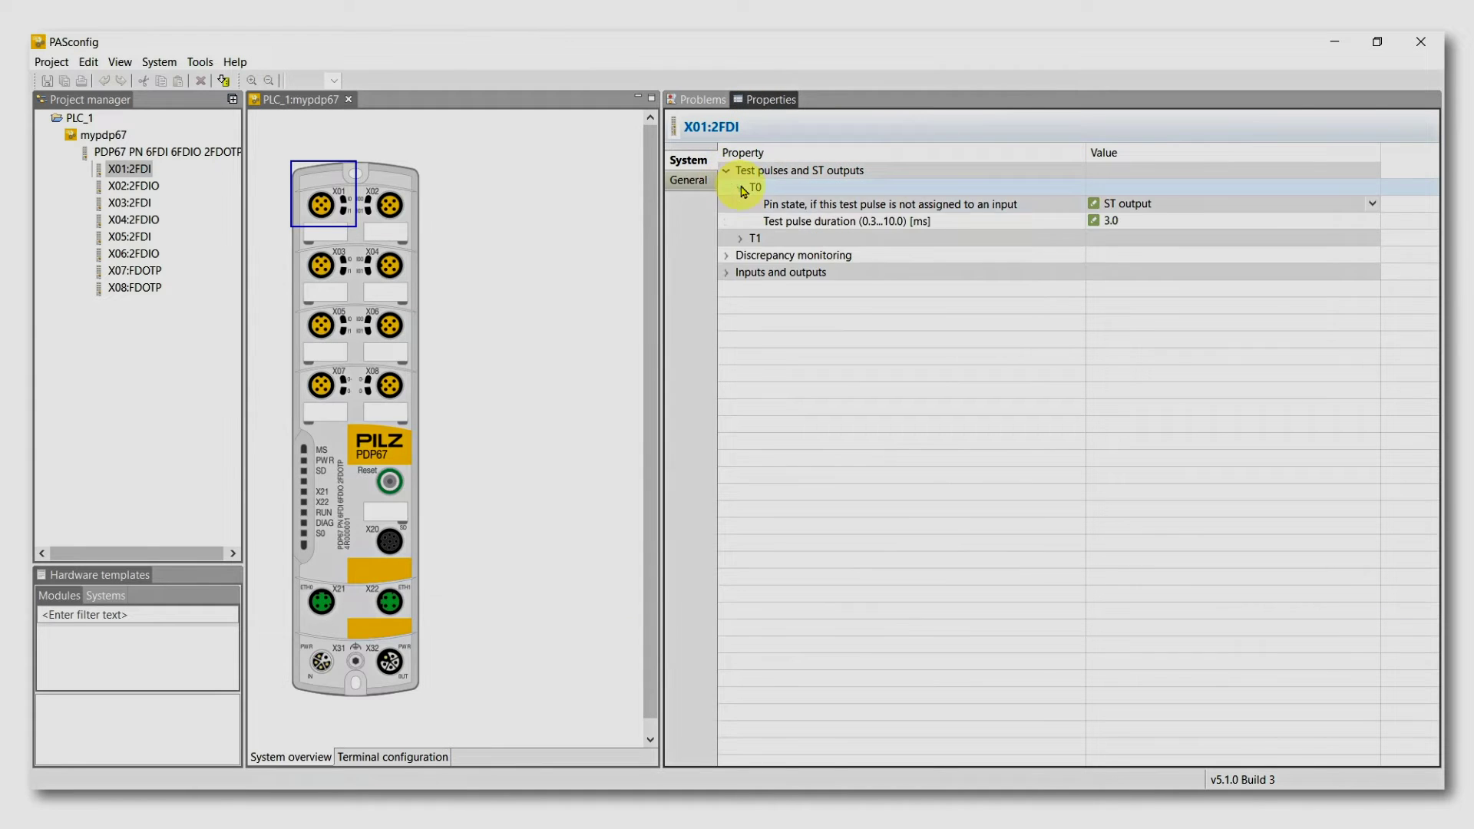
click(729, 257)
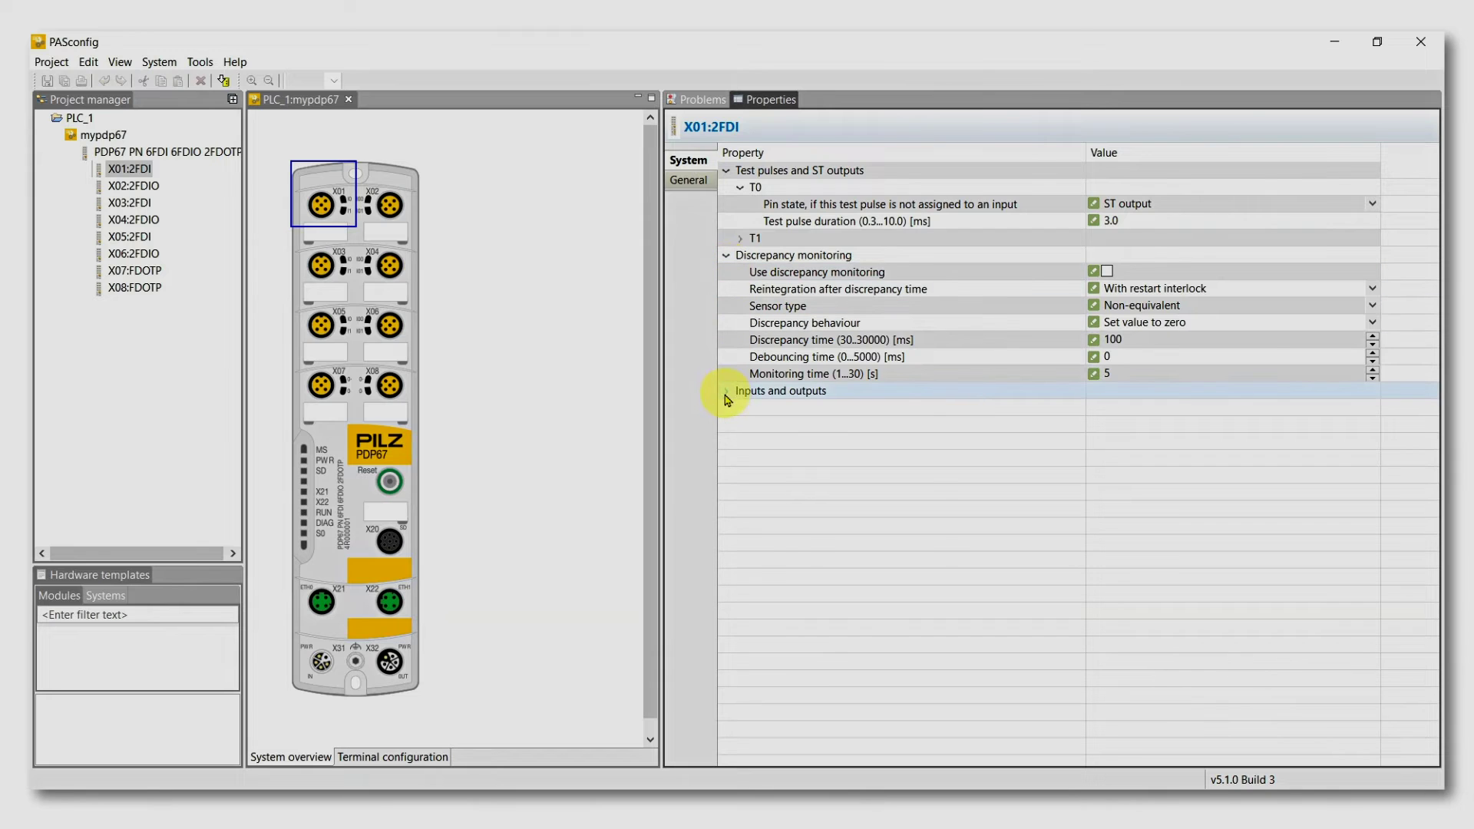
click(727, 392)
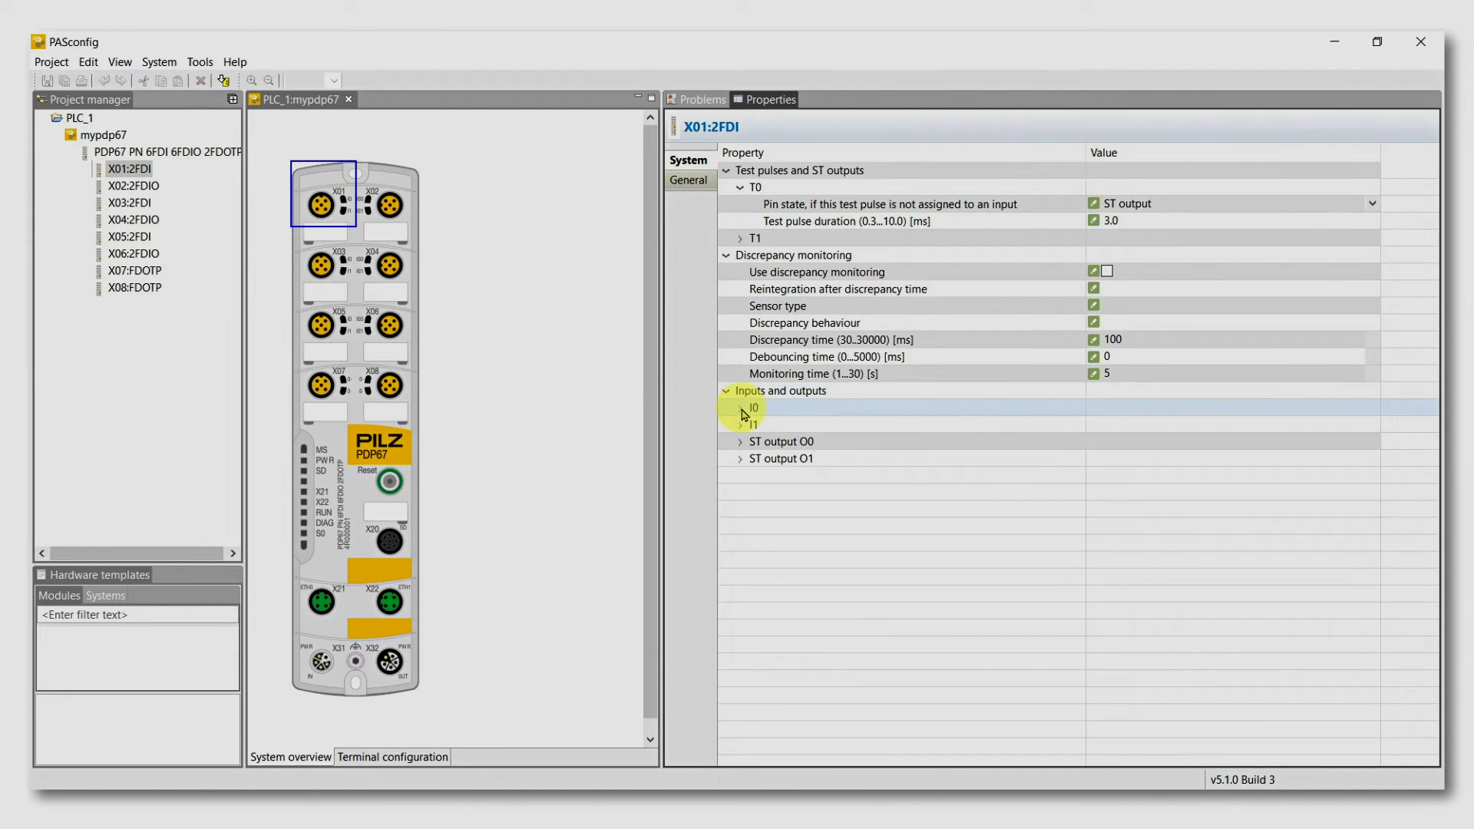
click(743, 410)
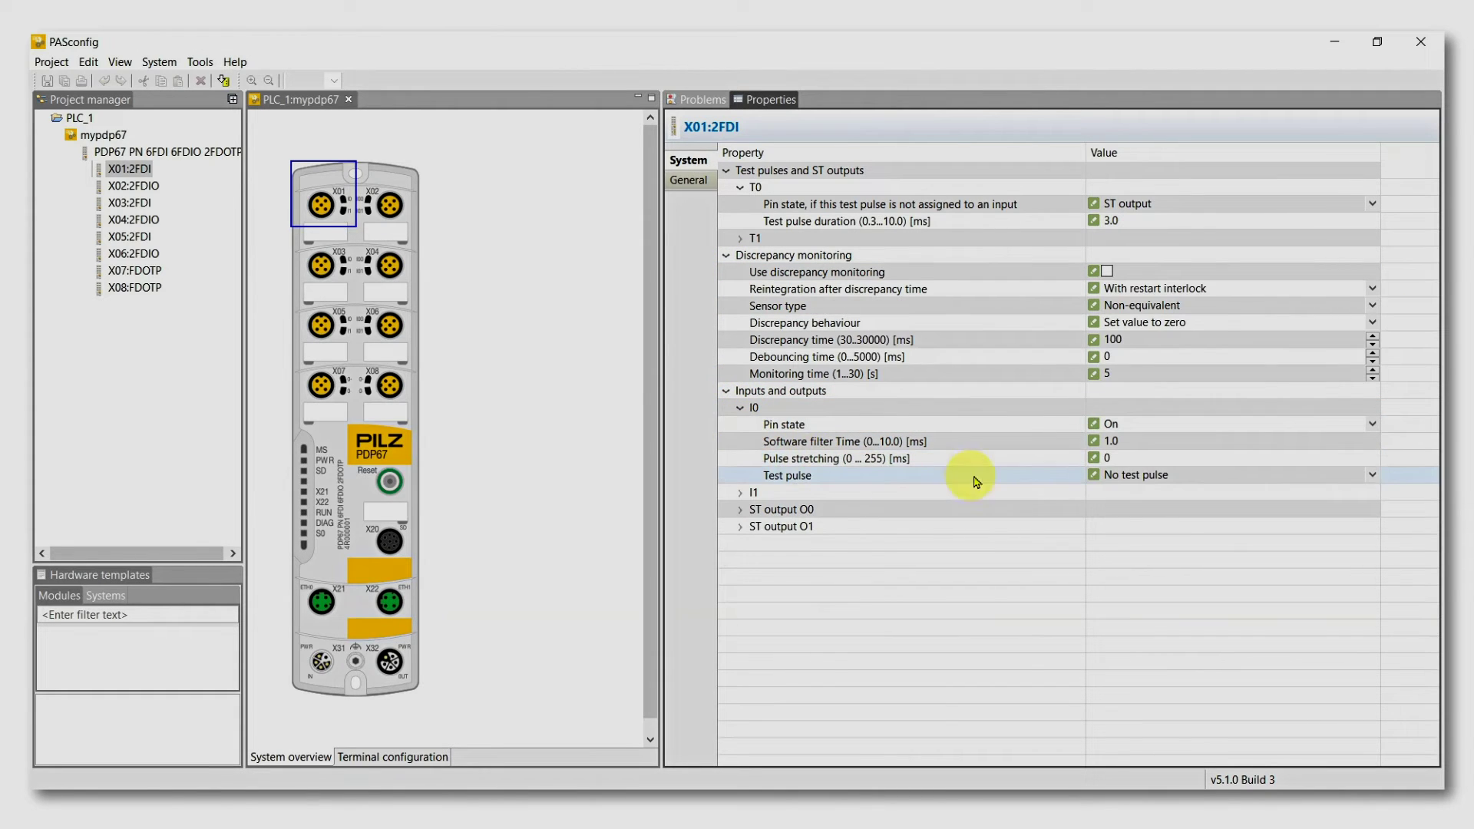
Review the I0 test pulse and T0 pin state choices, leaving T0 on ST output
click(1152, 474)
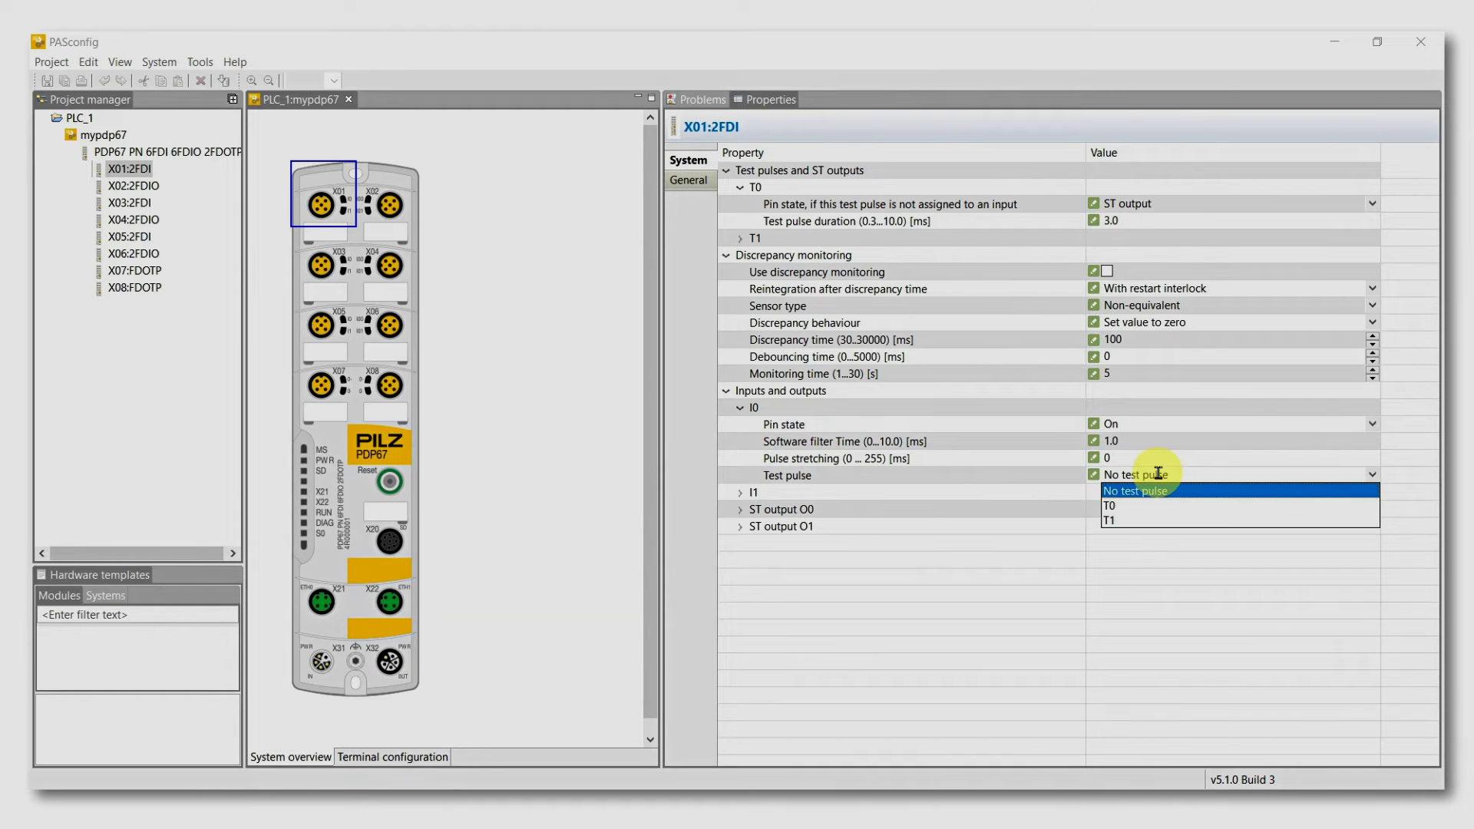
click(1167, 202)
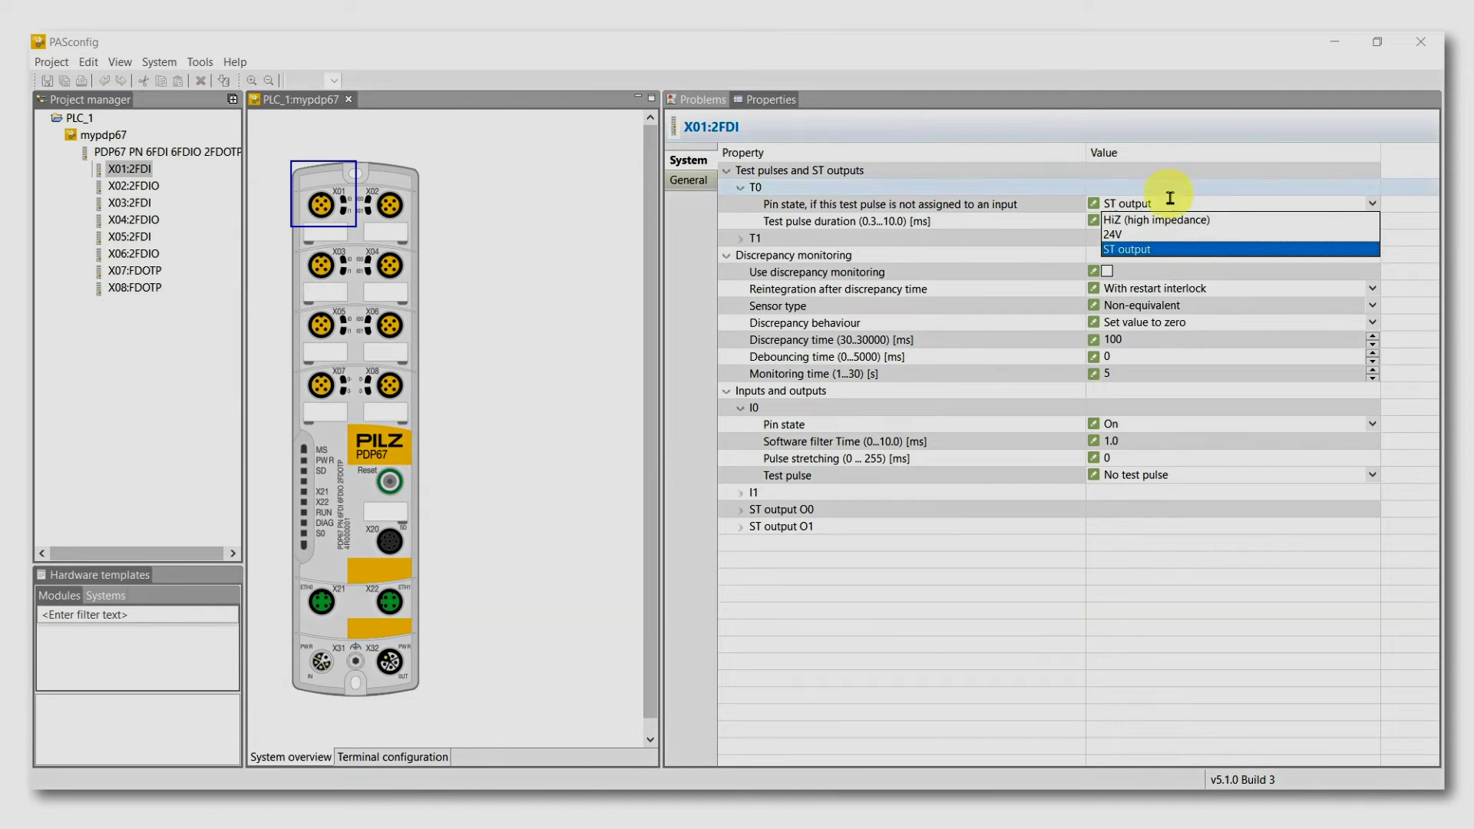
click(1171, 202)
click(1178, 198)
click(1179, 196)
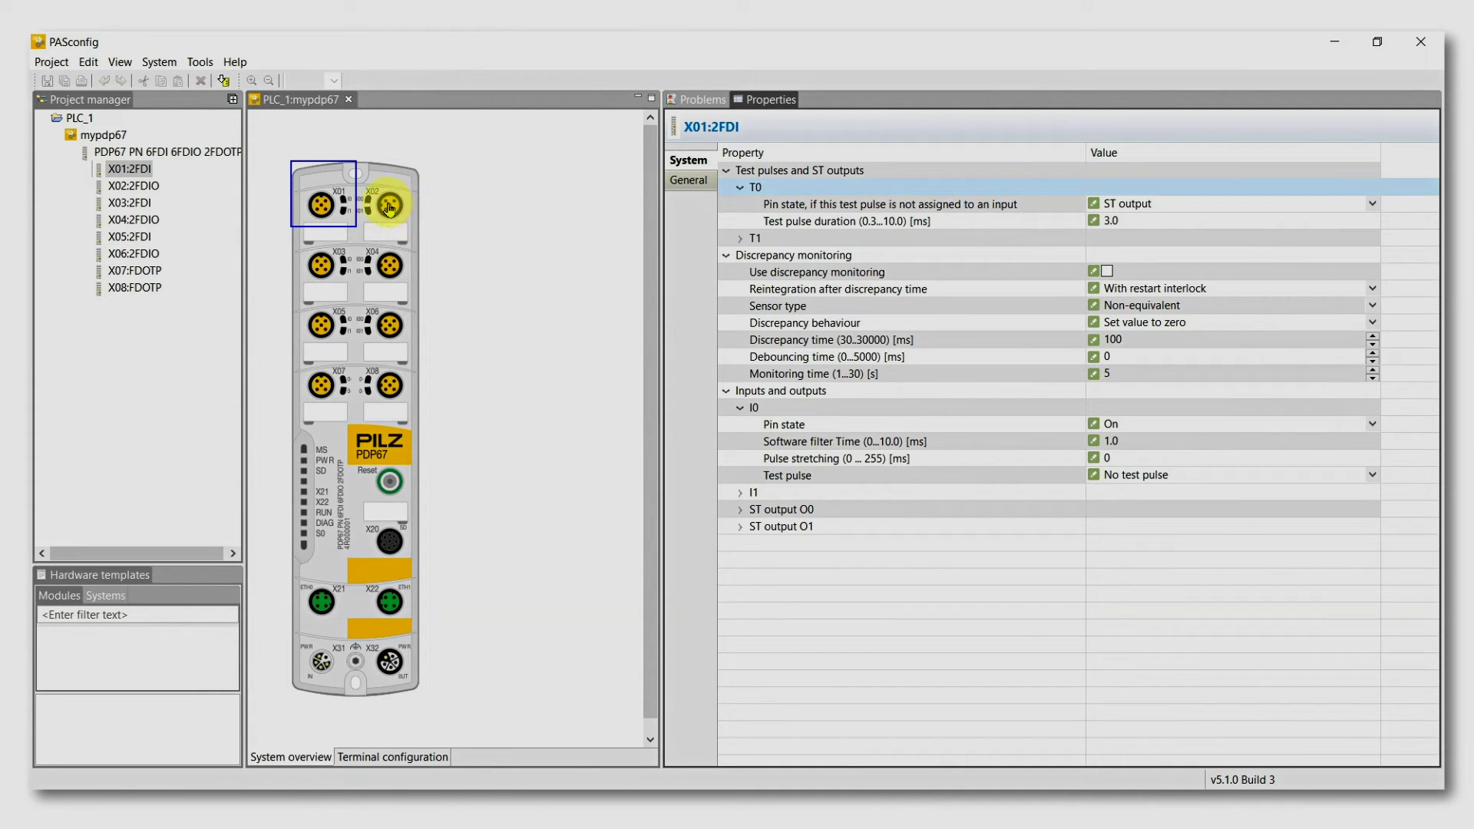
Set port X02's state to FS input
click(391, 207)
click(729, 175)
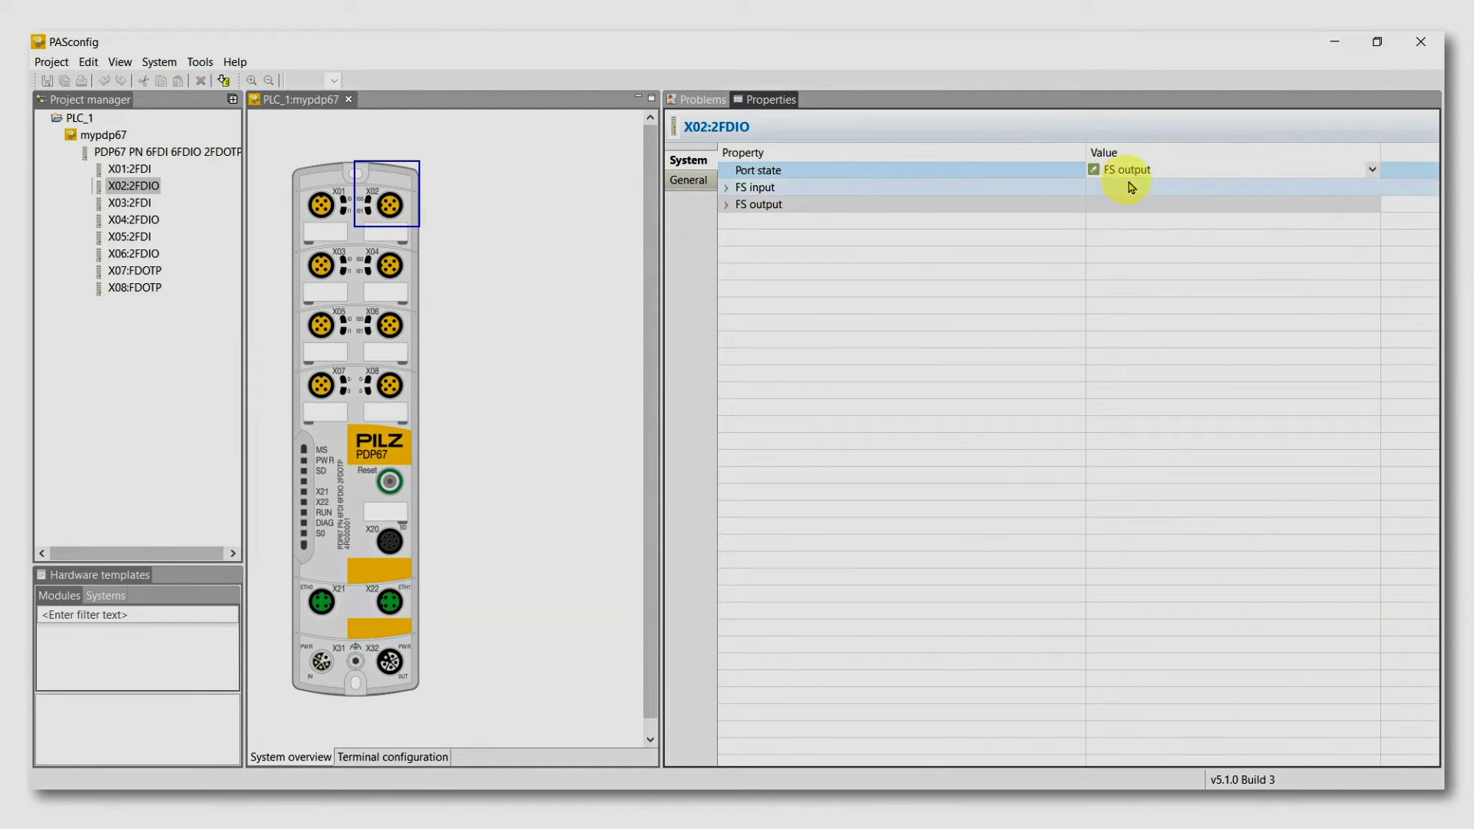
click(1155, 166)
click(1155, 202)
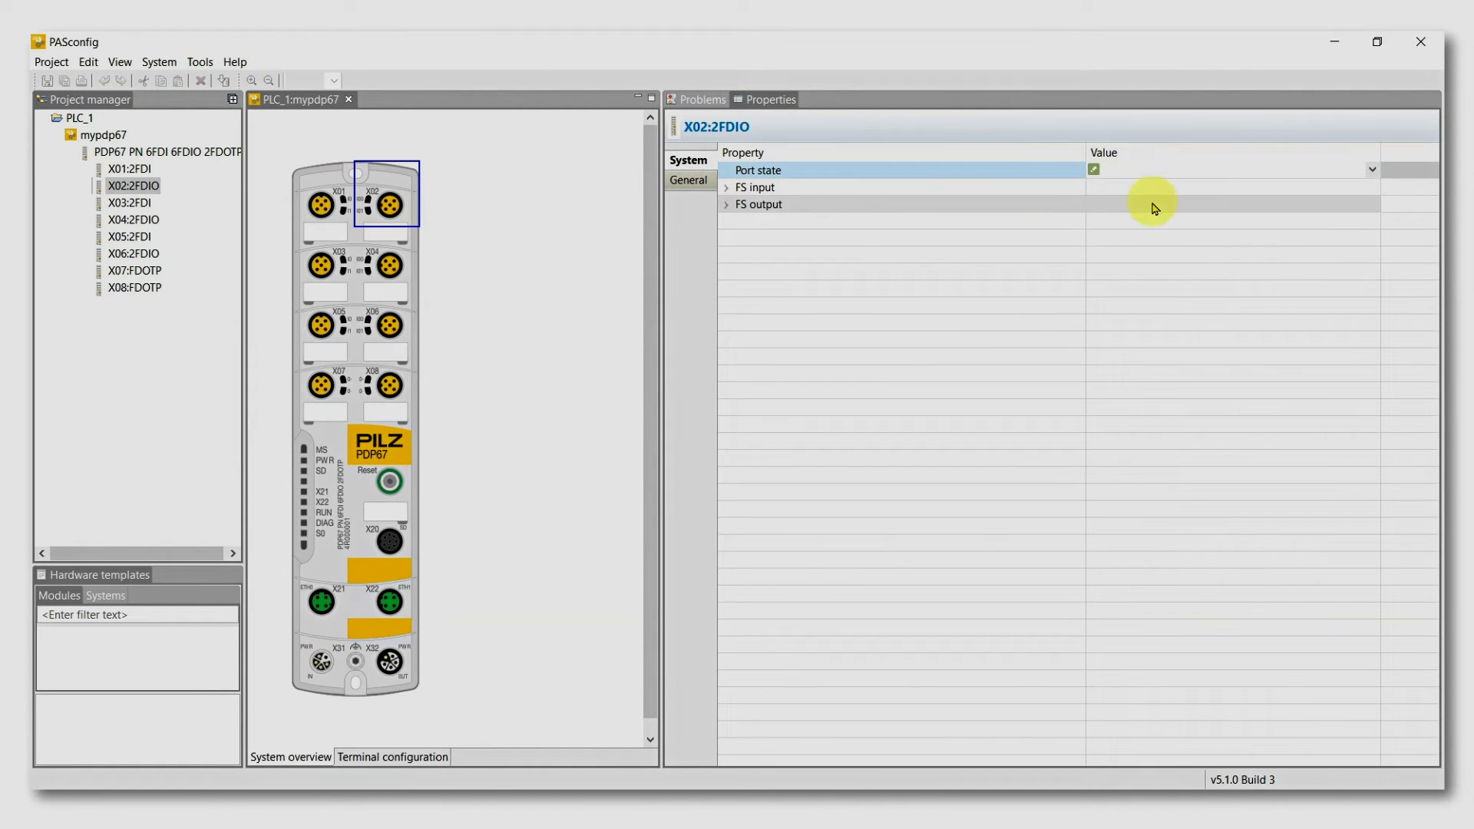
Expand X02's FS input T0 test pulse, FS output port and O0 output settings
click(726, 187)
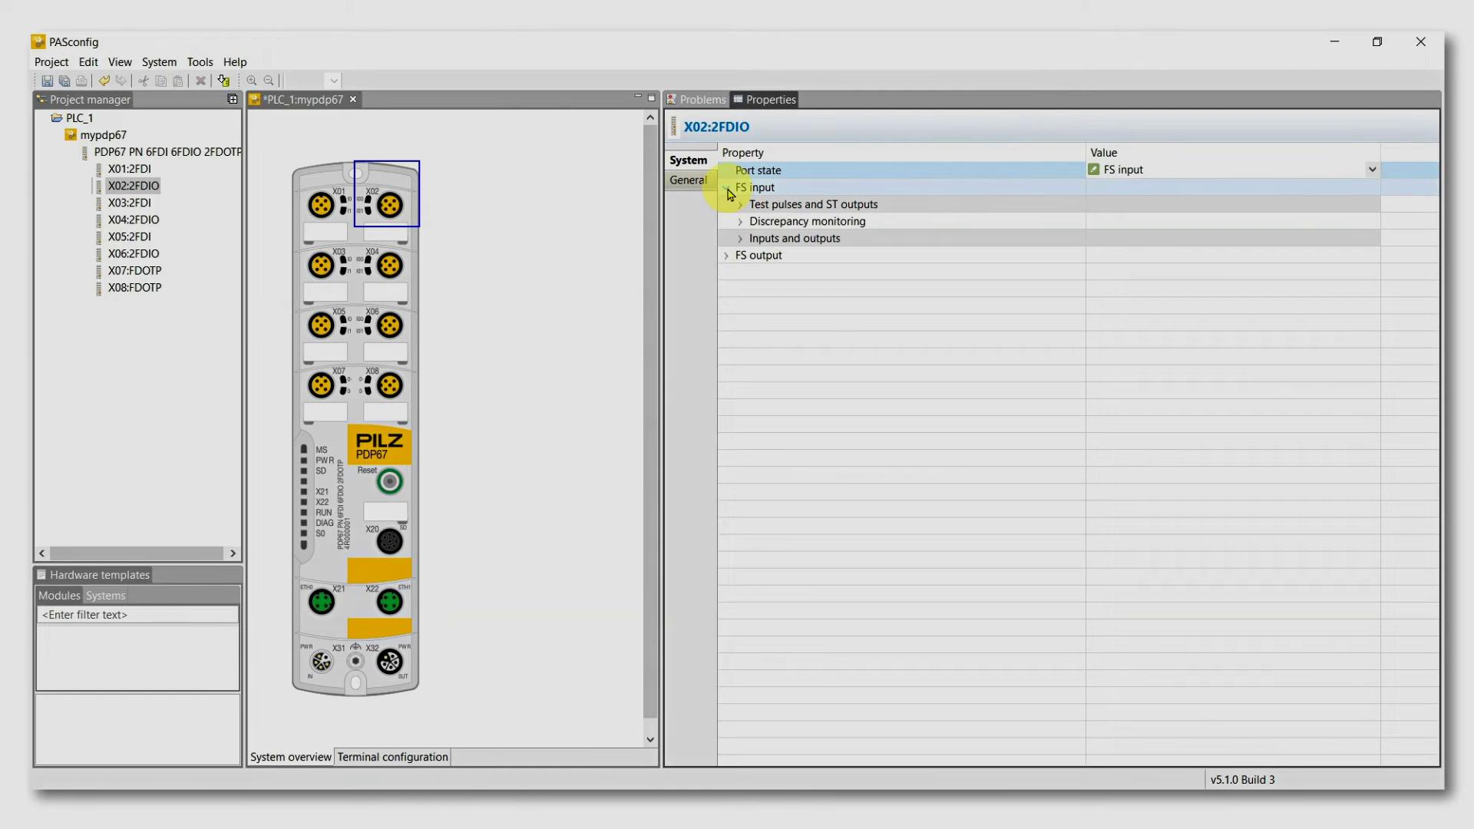
click(742, 205)
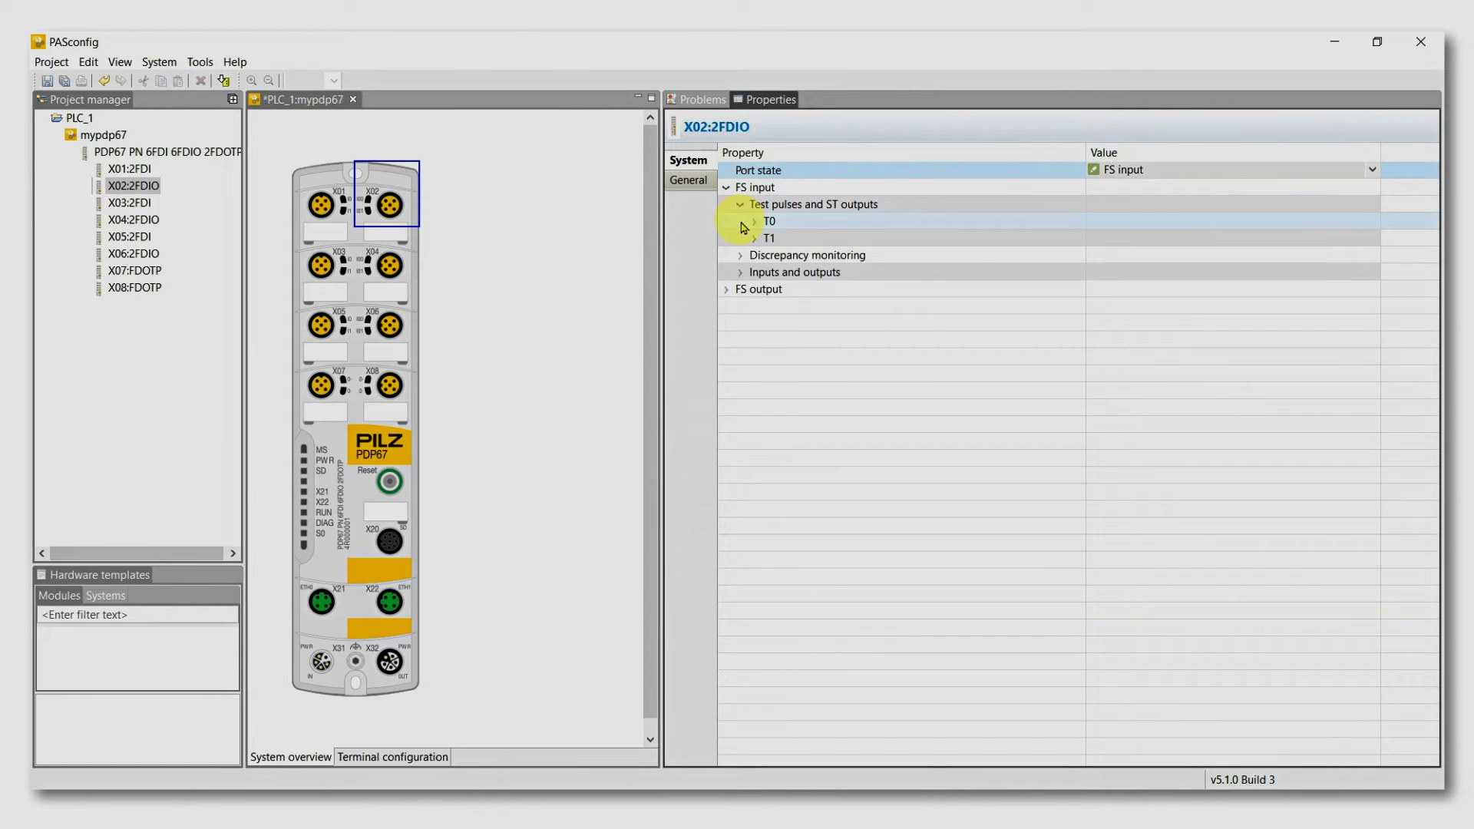
click(754, 223)
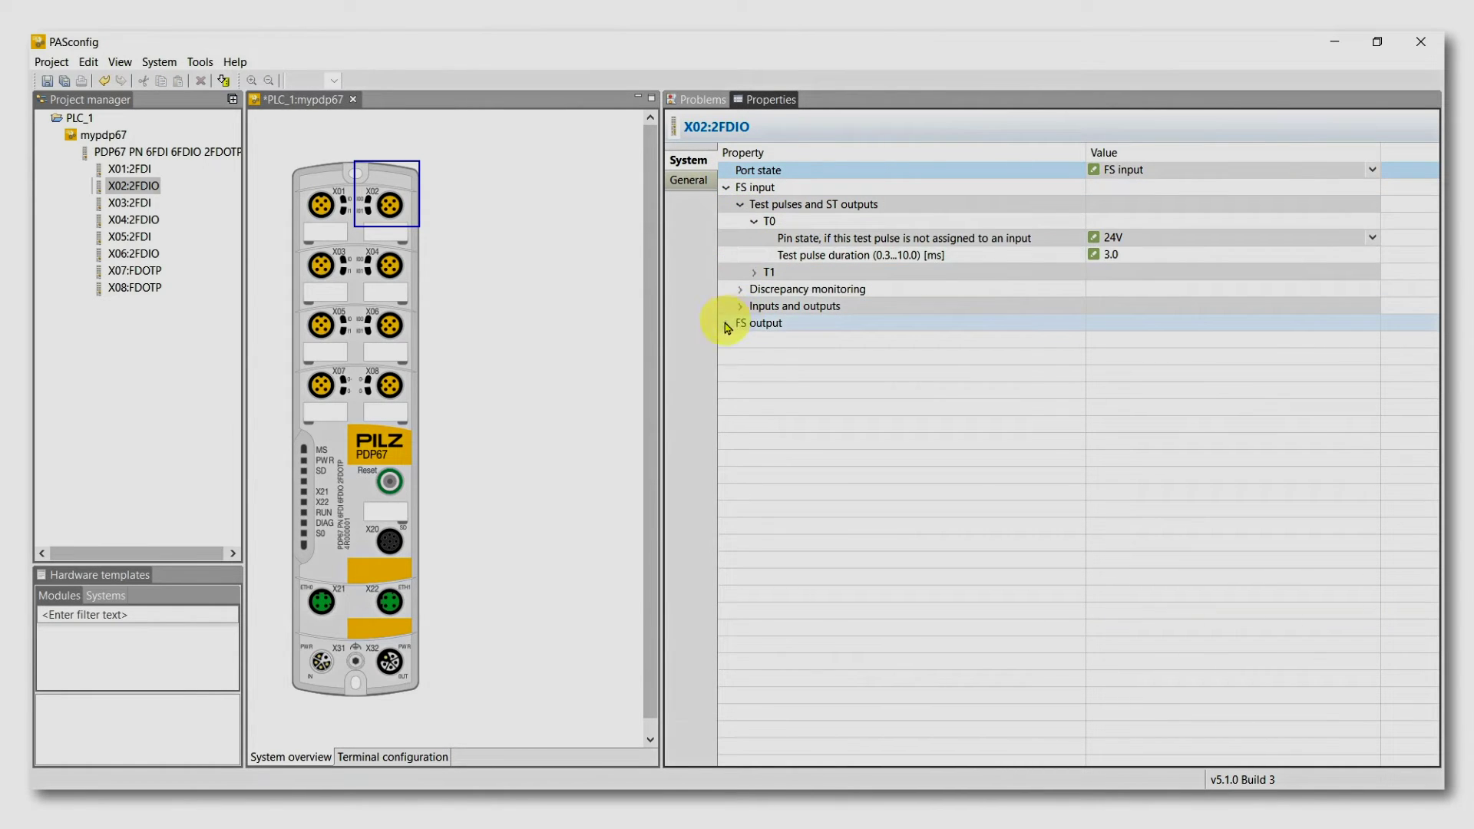
click(726, 323)
click(741, 340)
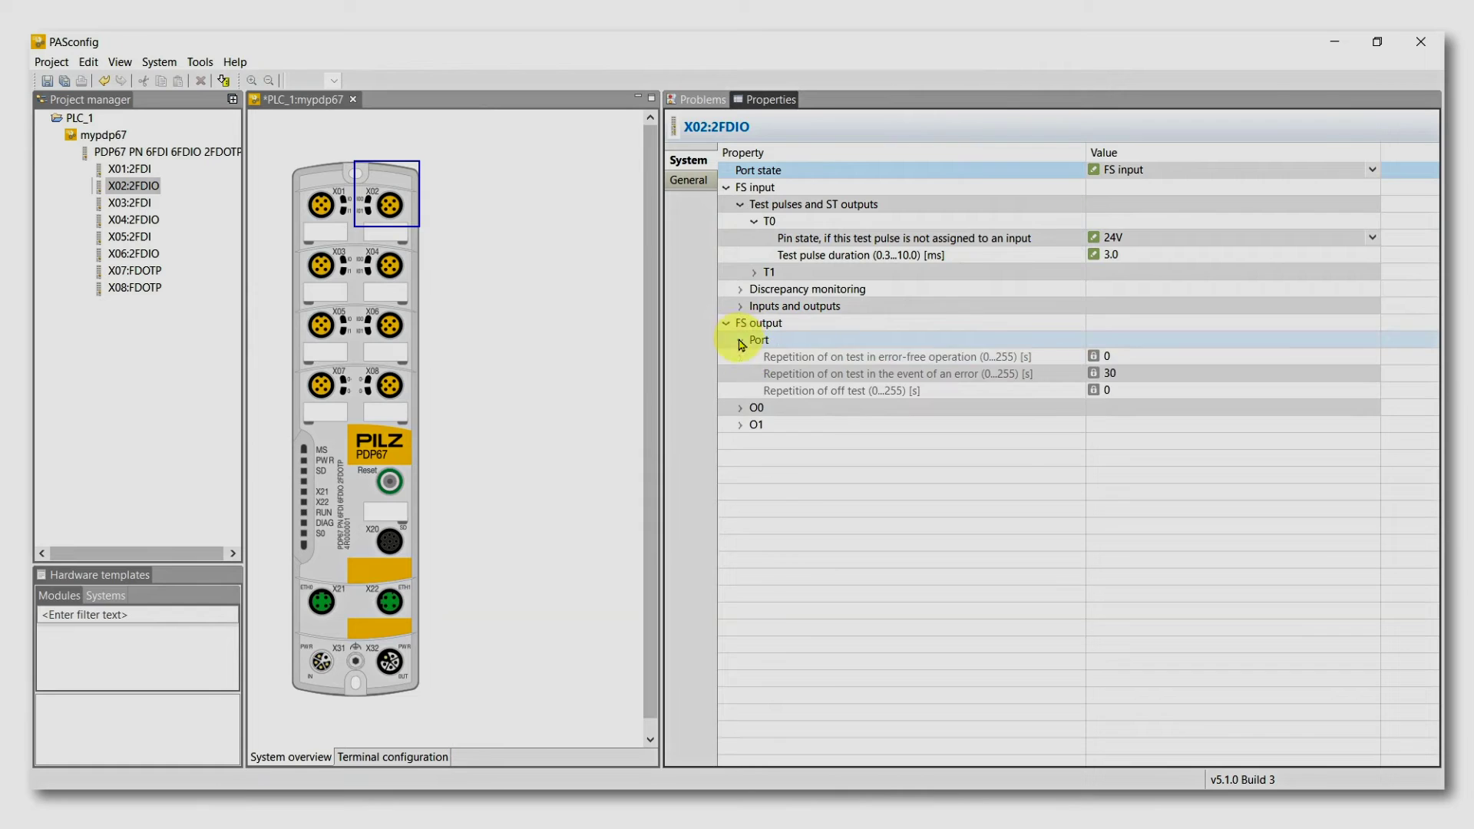
click(741, 409)
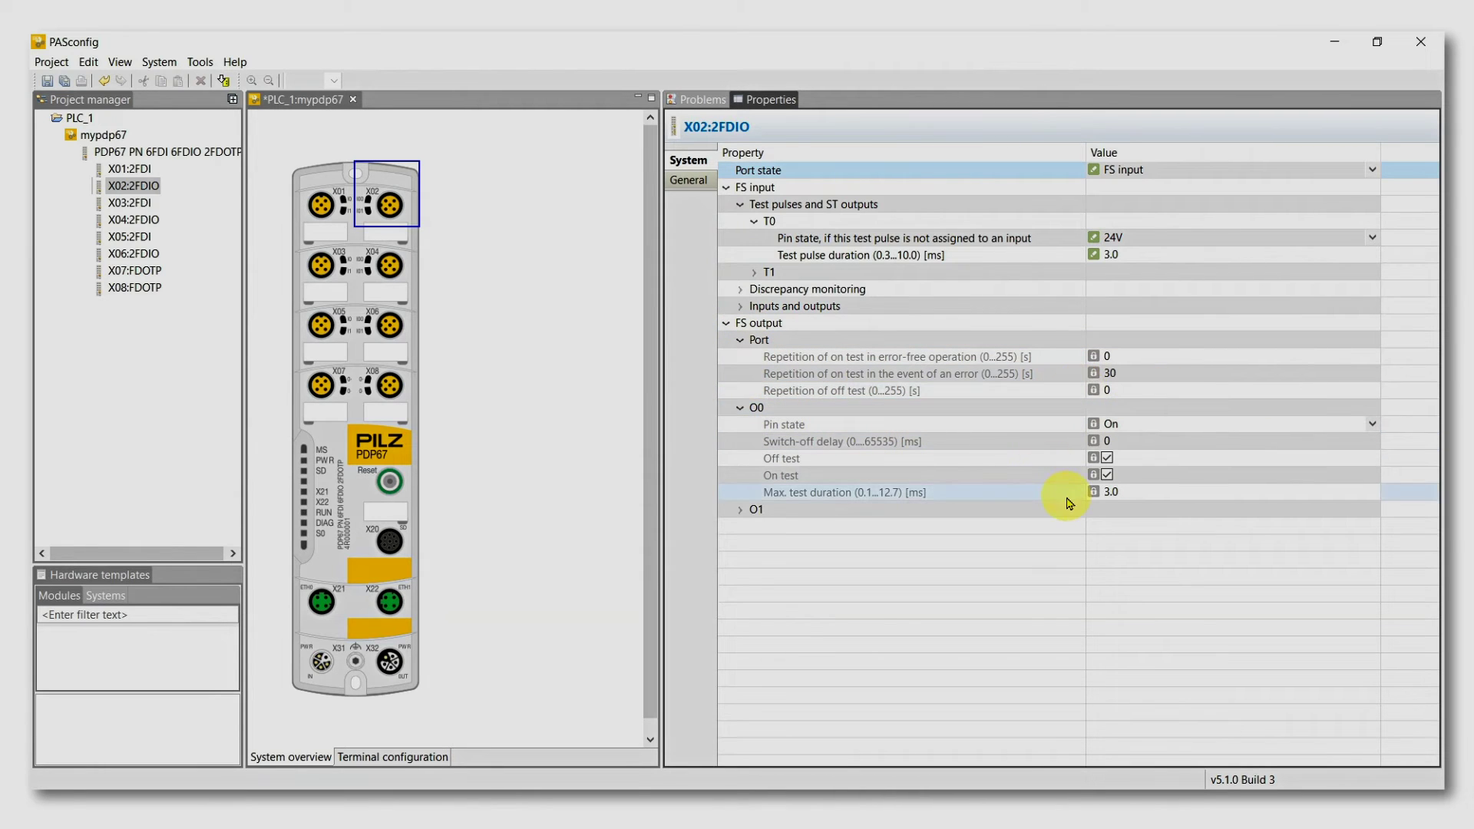
Switch port X02 to FS output and expand its Discrepancy monitoring settings
click(1190, 171)
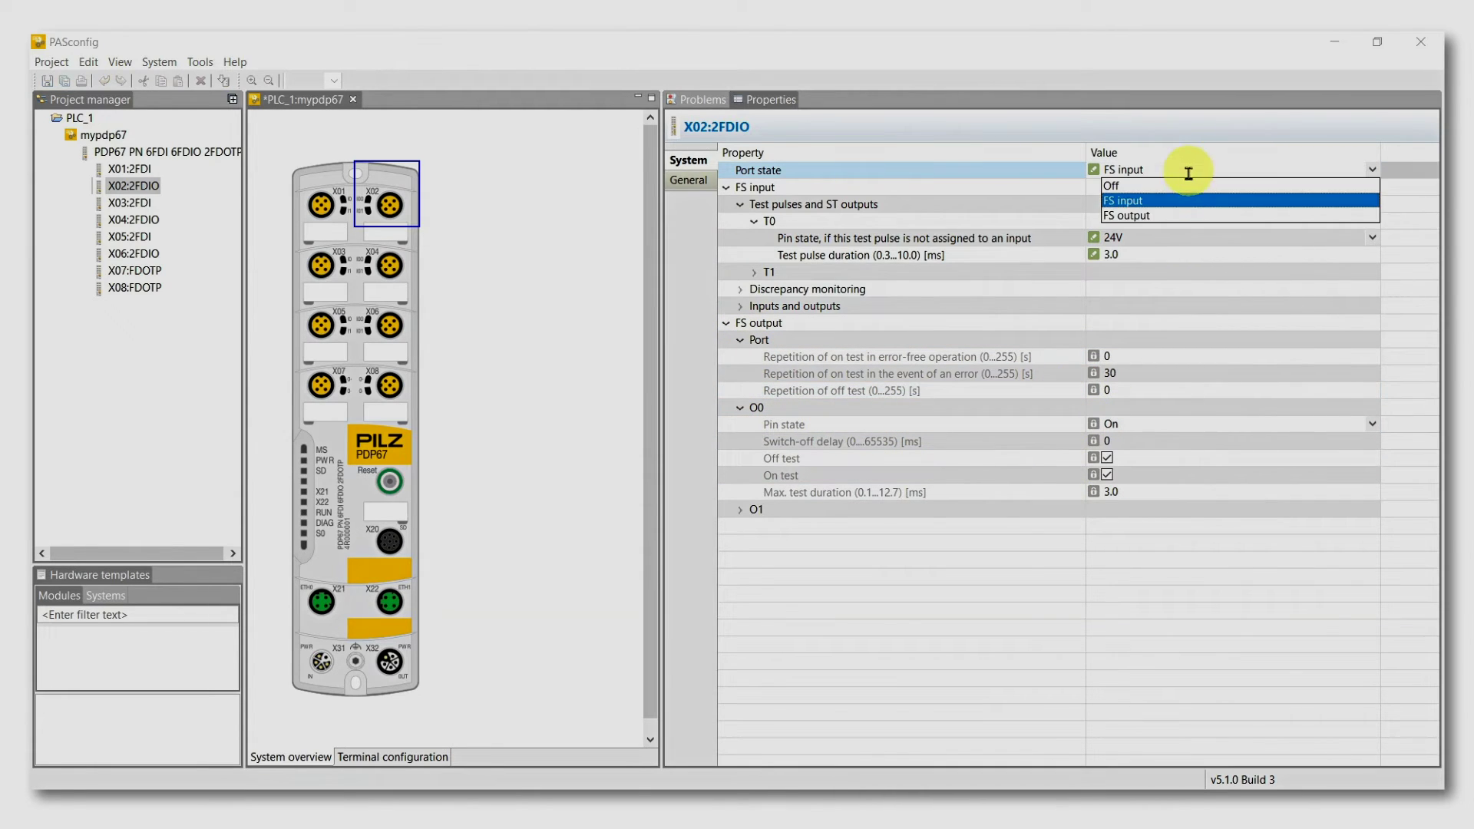
click(1180, 217)
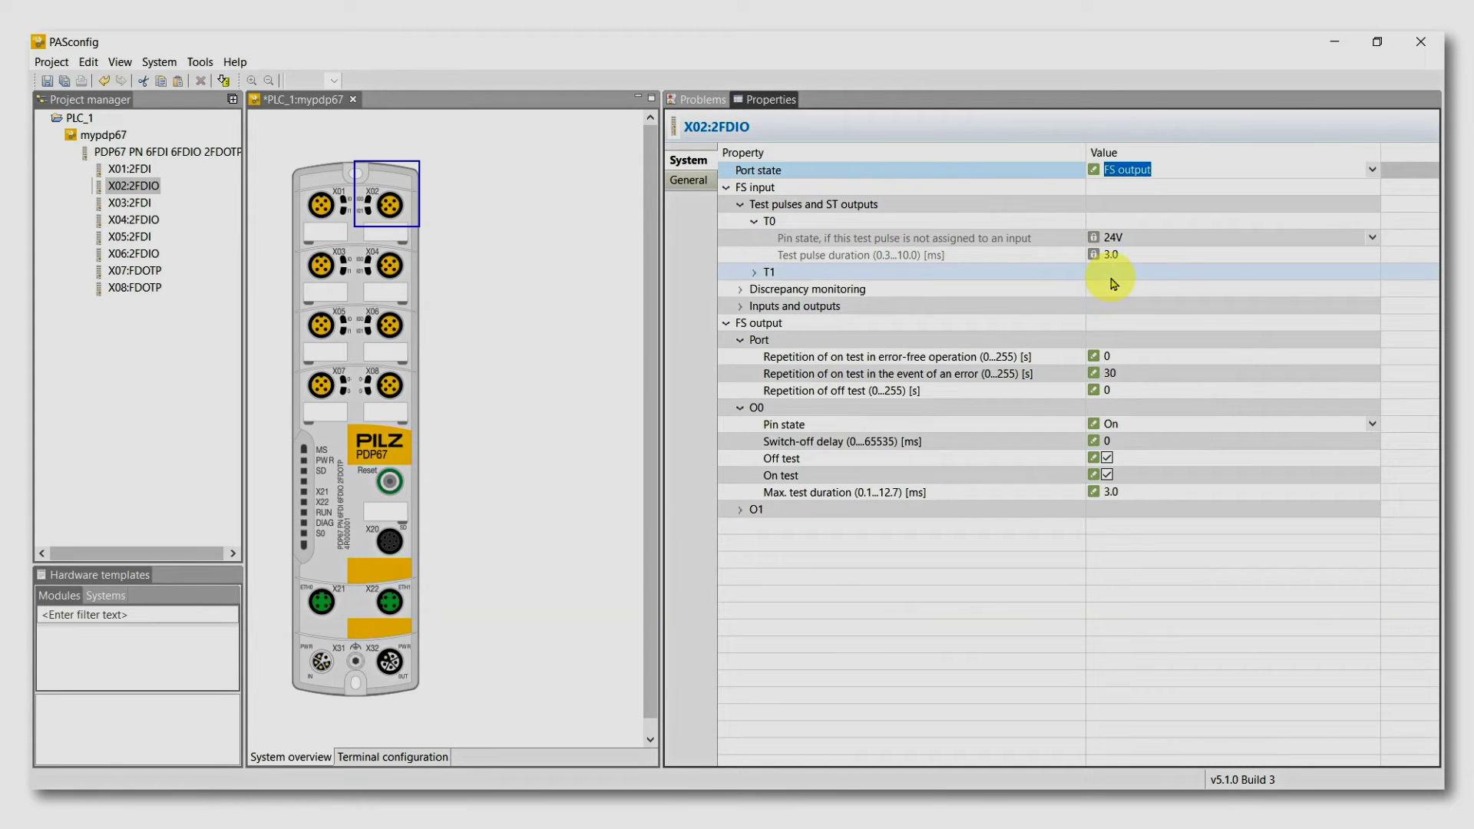
click(741, 290)
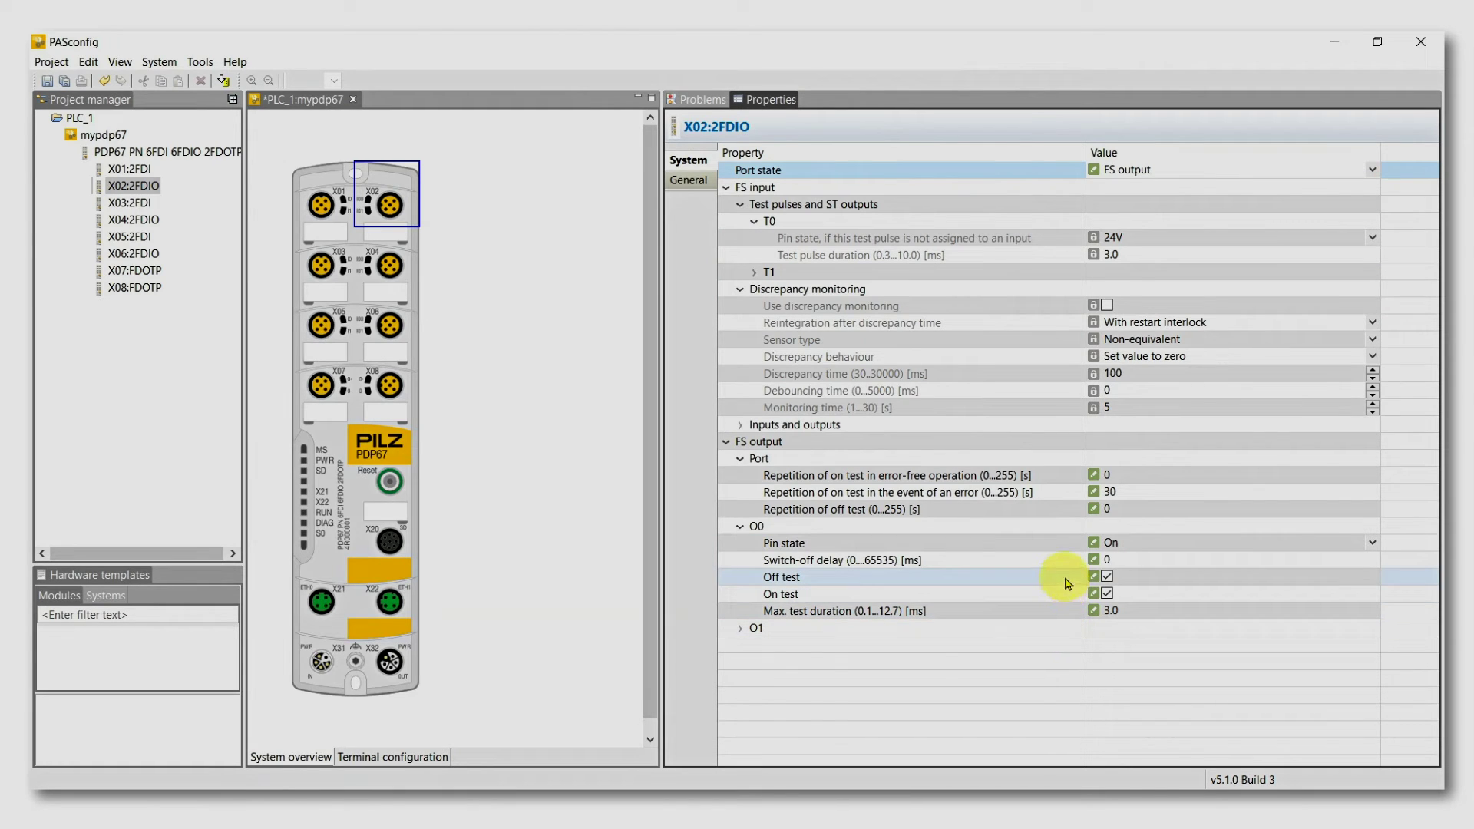
Enable both the off test and on test for output O0
click(1106, 595)
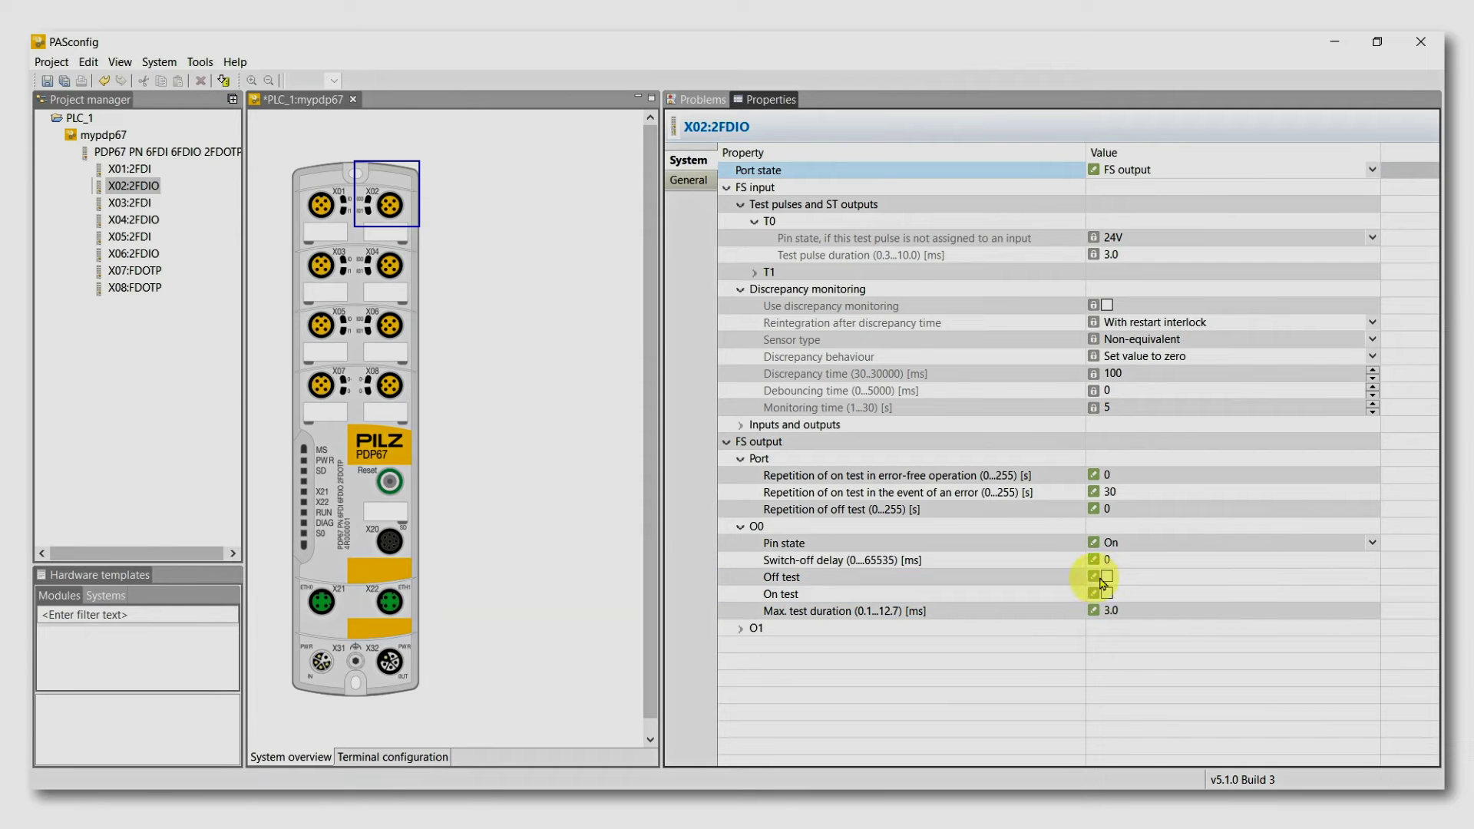
click(1107, 577)
click(1107, 594)
Keep port X07 On with open circuit detection set to 'Switch off output and send error message'
click(325, 386)
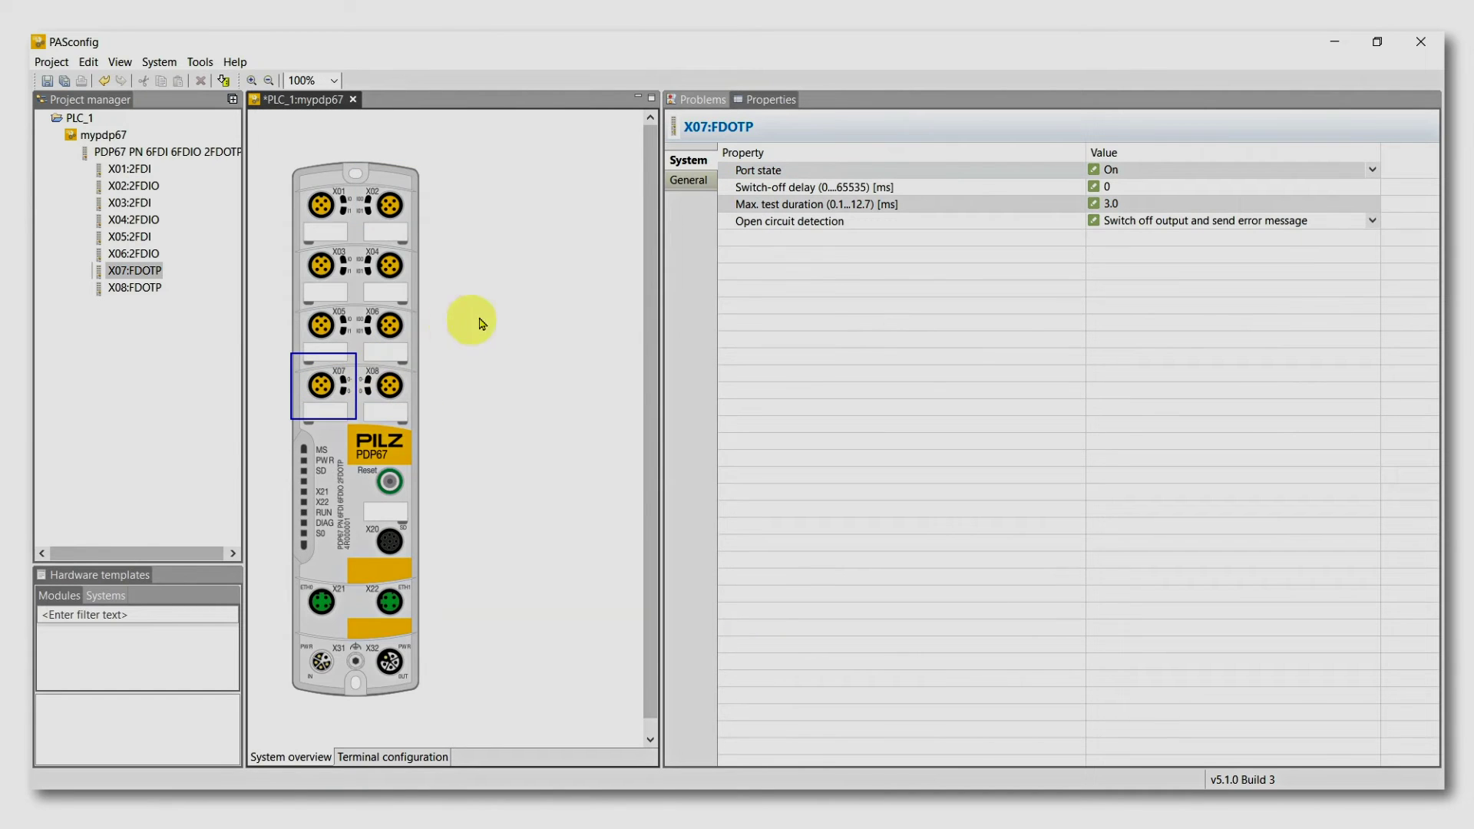
click(1155, 169)
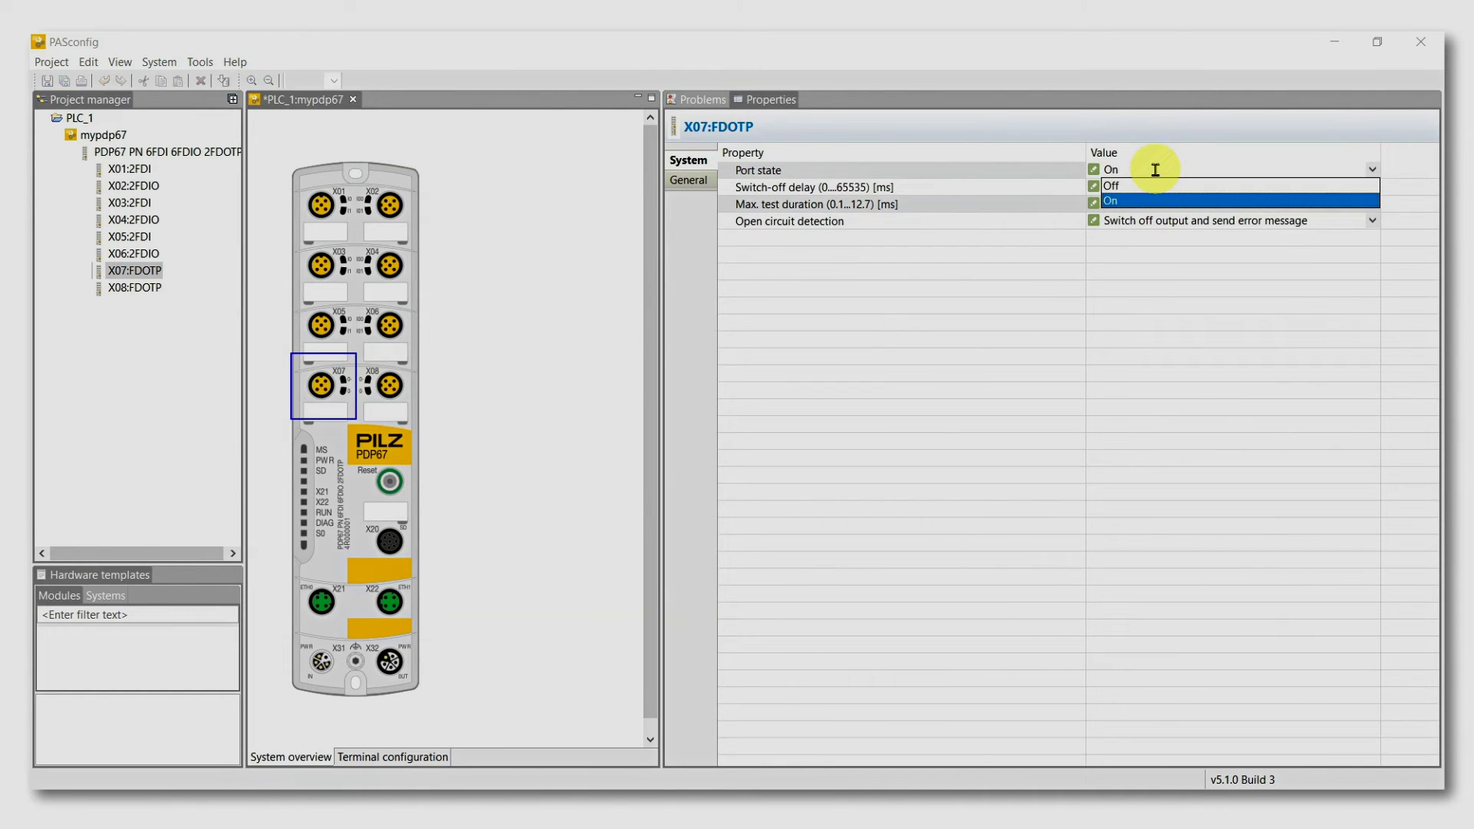
click(1168, 277)
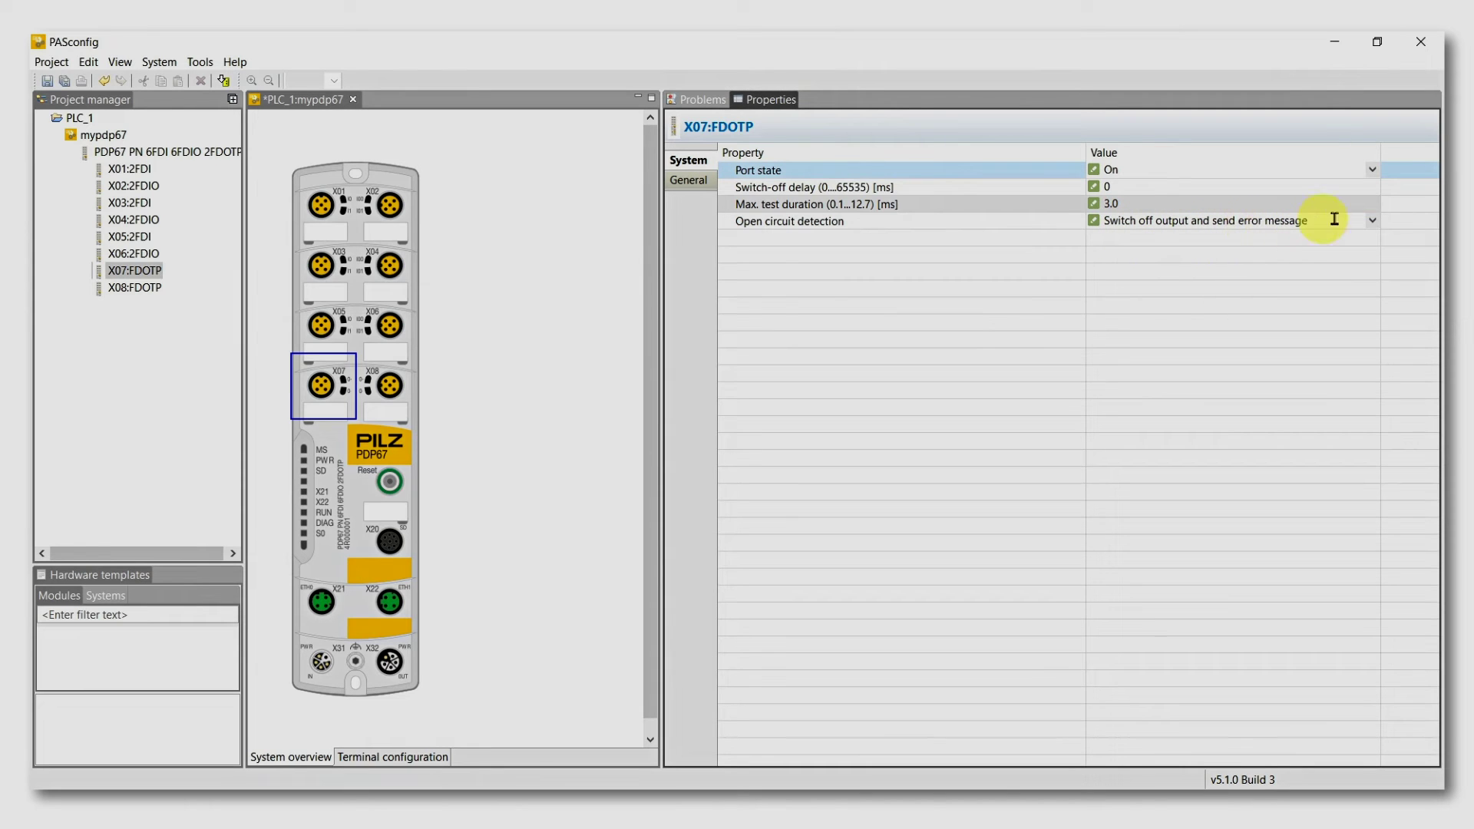
click(1373, 221)
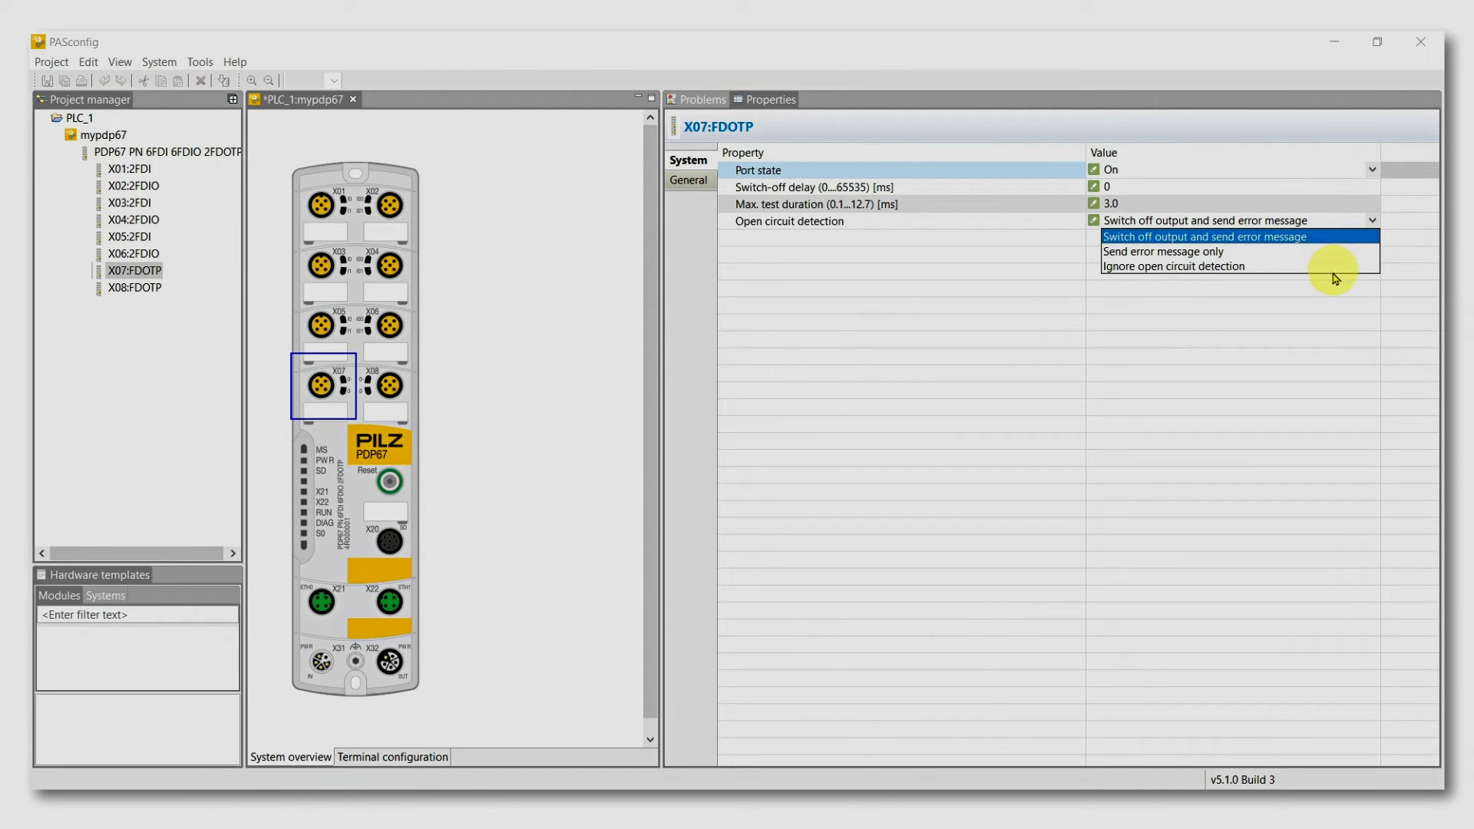
click(1317, 344)
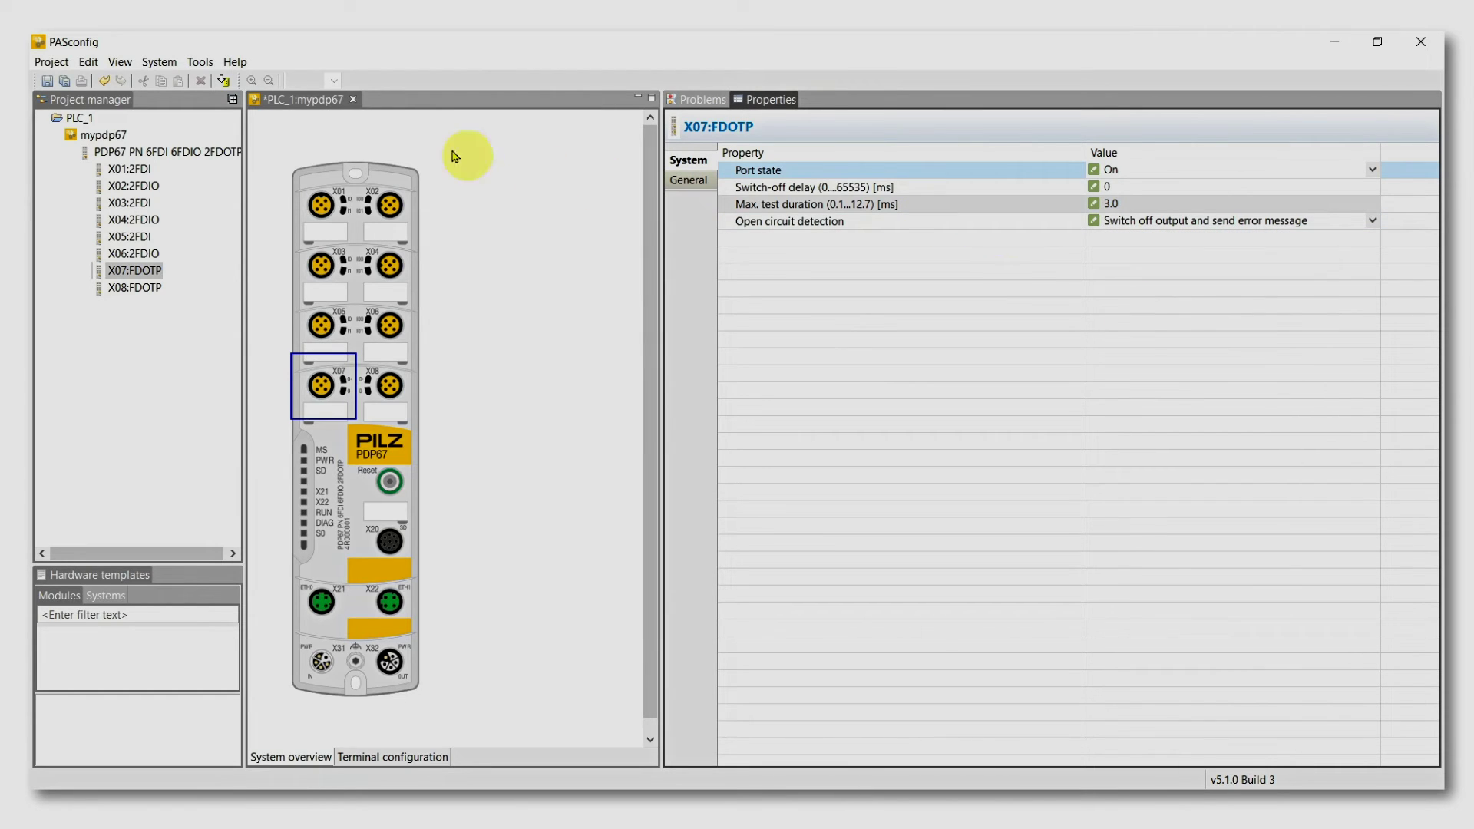
Save the mypdp67 changes, download the configuration data, and close the download dialog
click(222, 81)
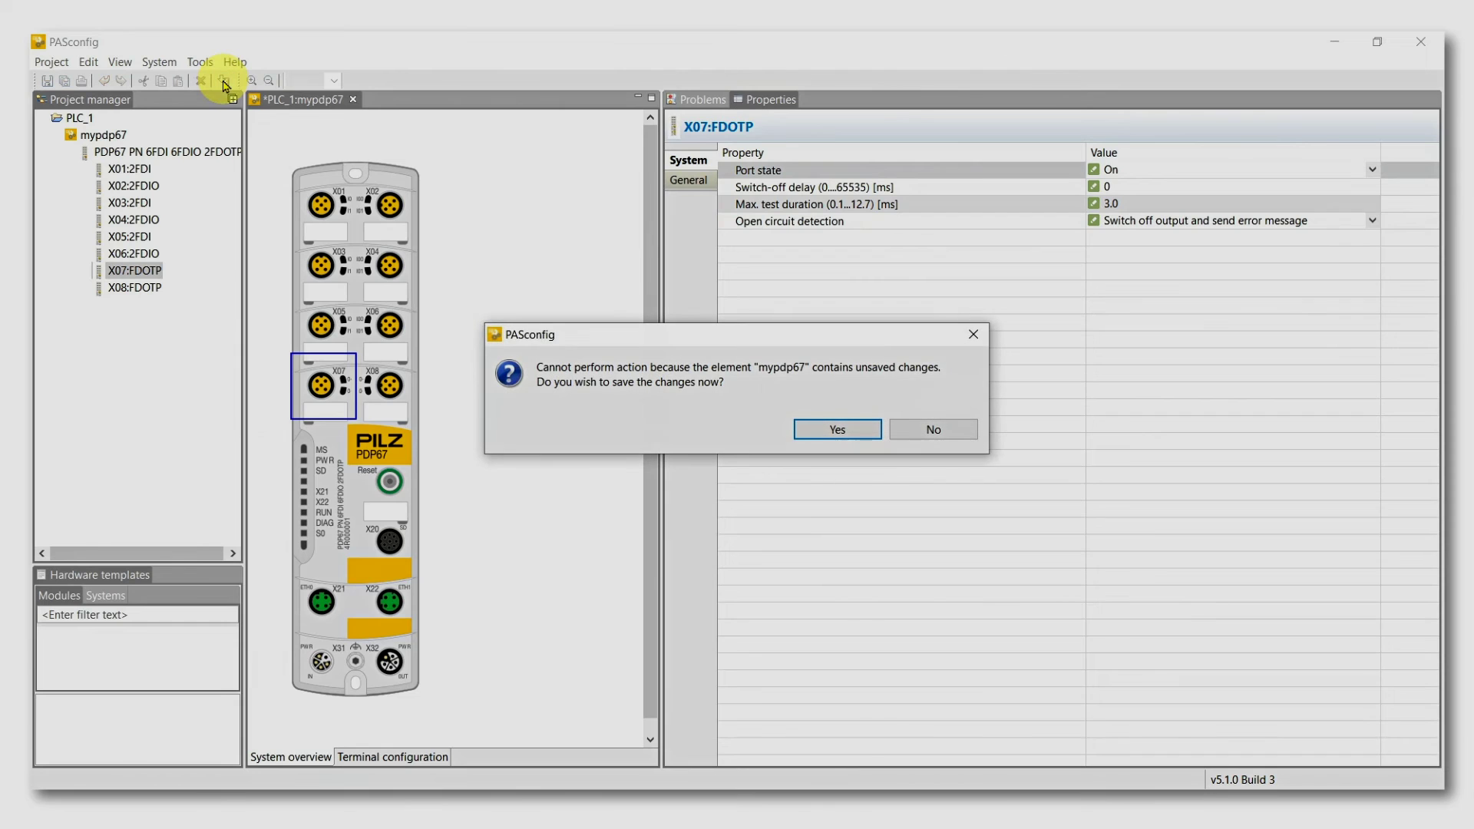
click(833, 430)
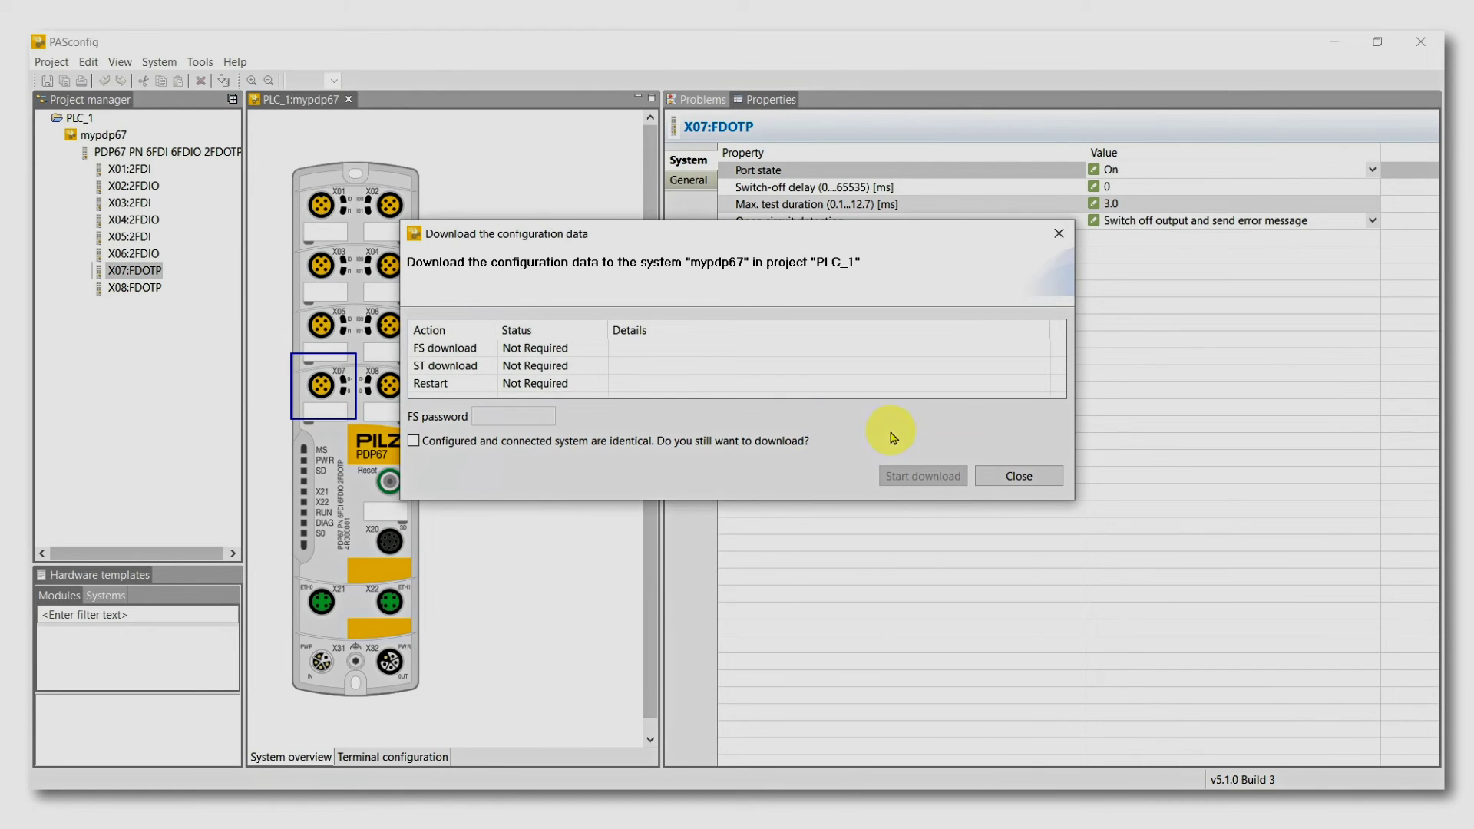
click(1004, 477)
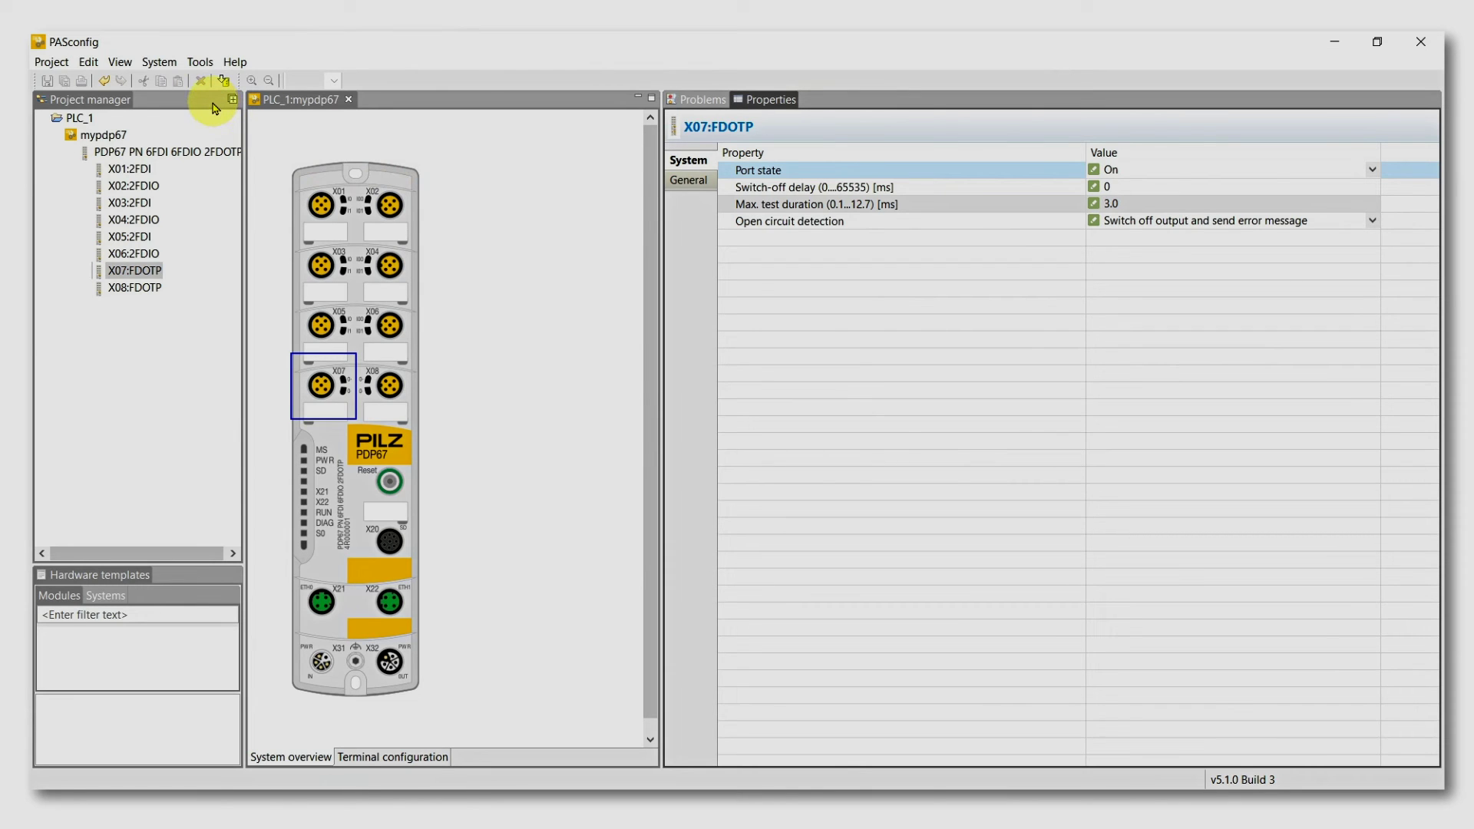
click(163, 65)
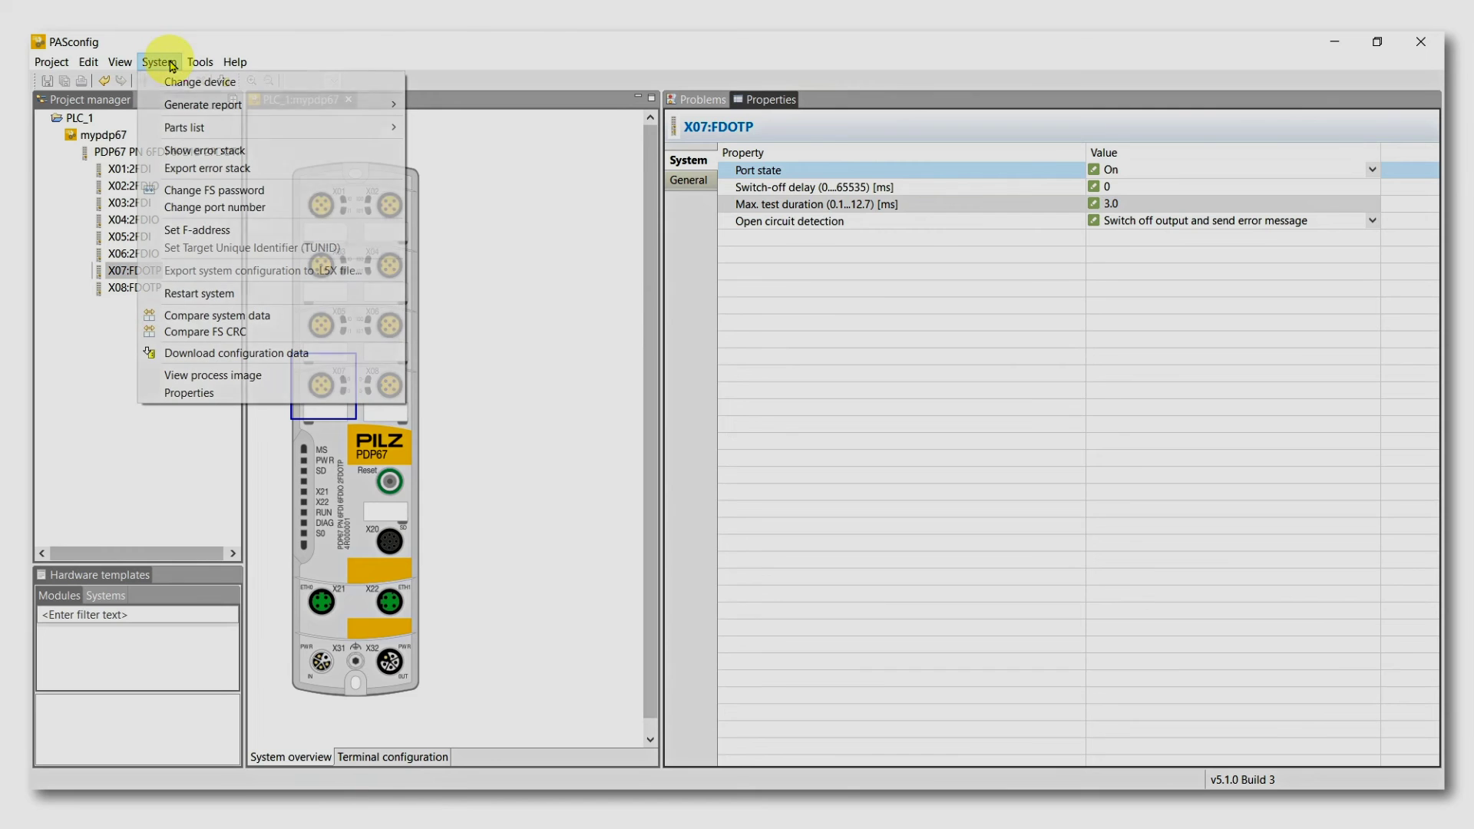
click(200, 377)
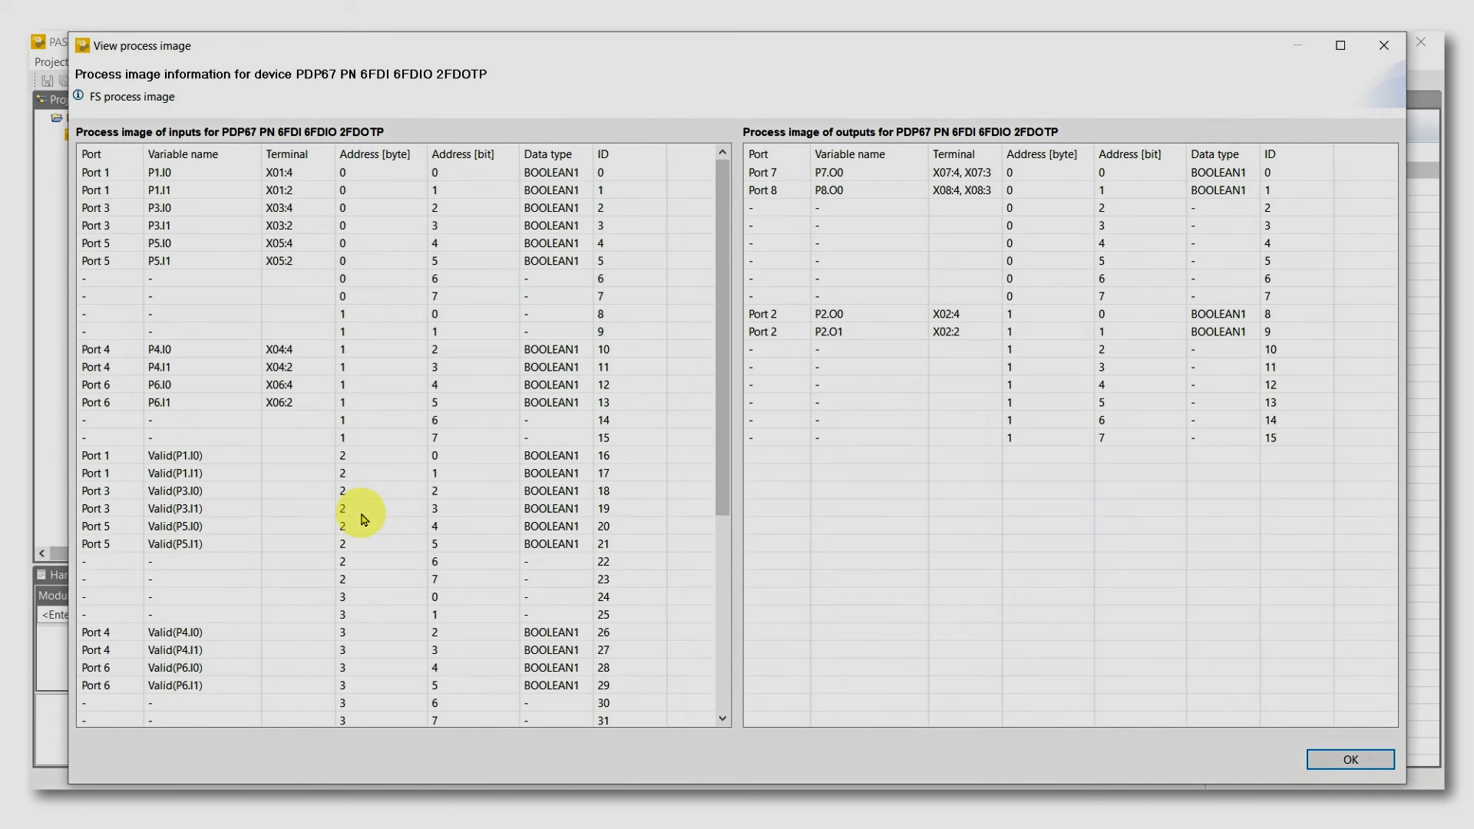
click(1317, 761)
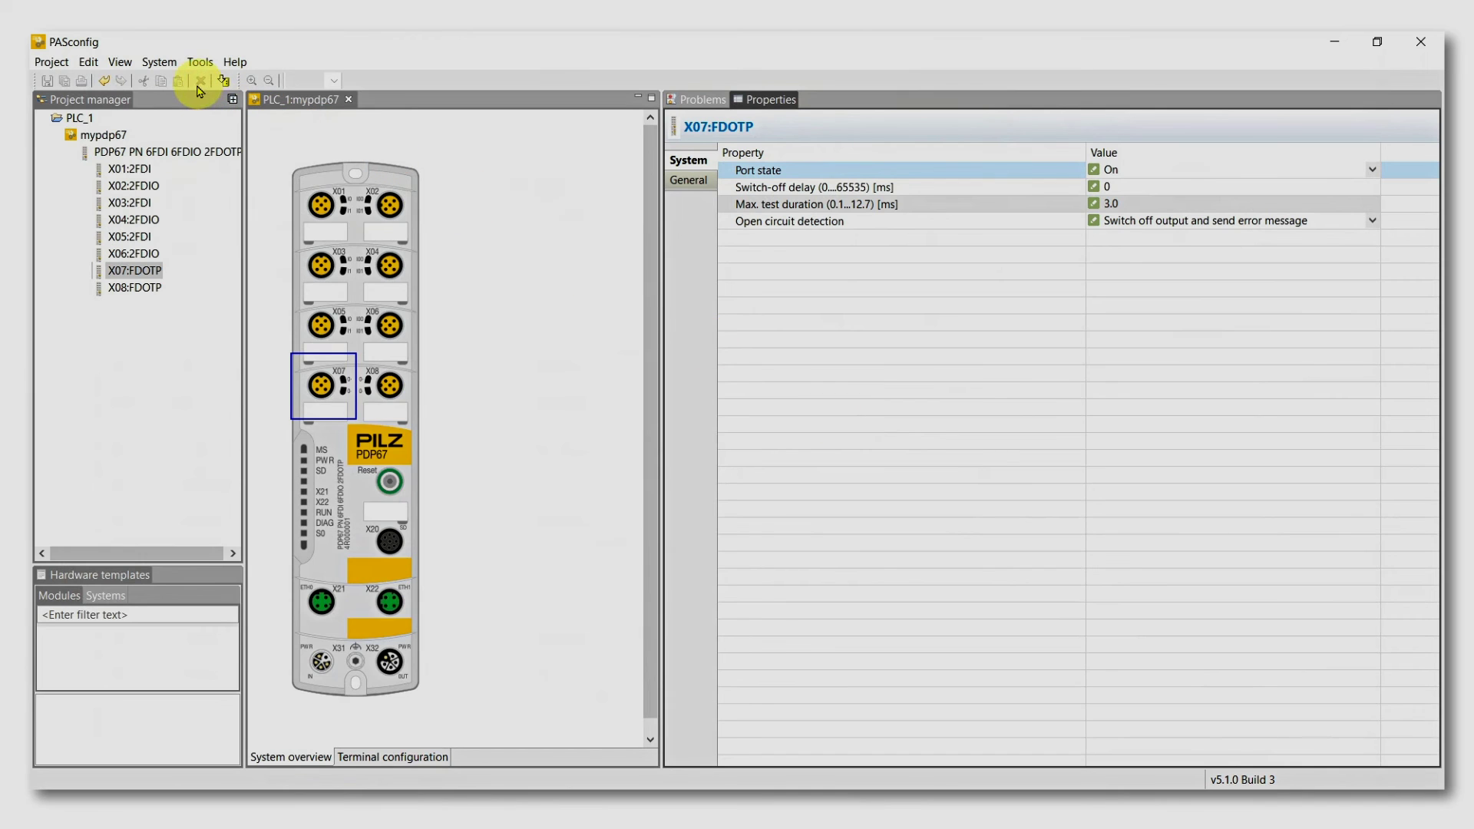
click(174, 68)
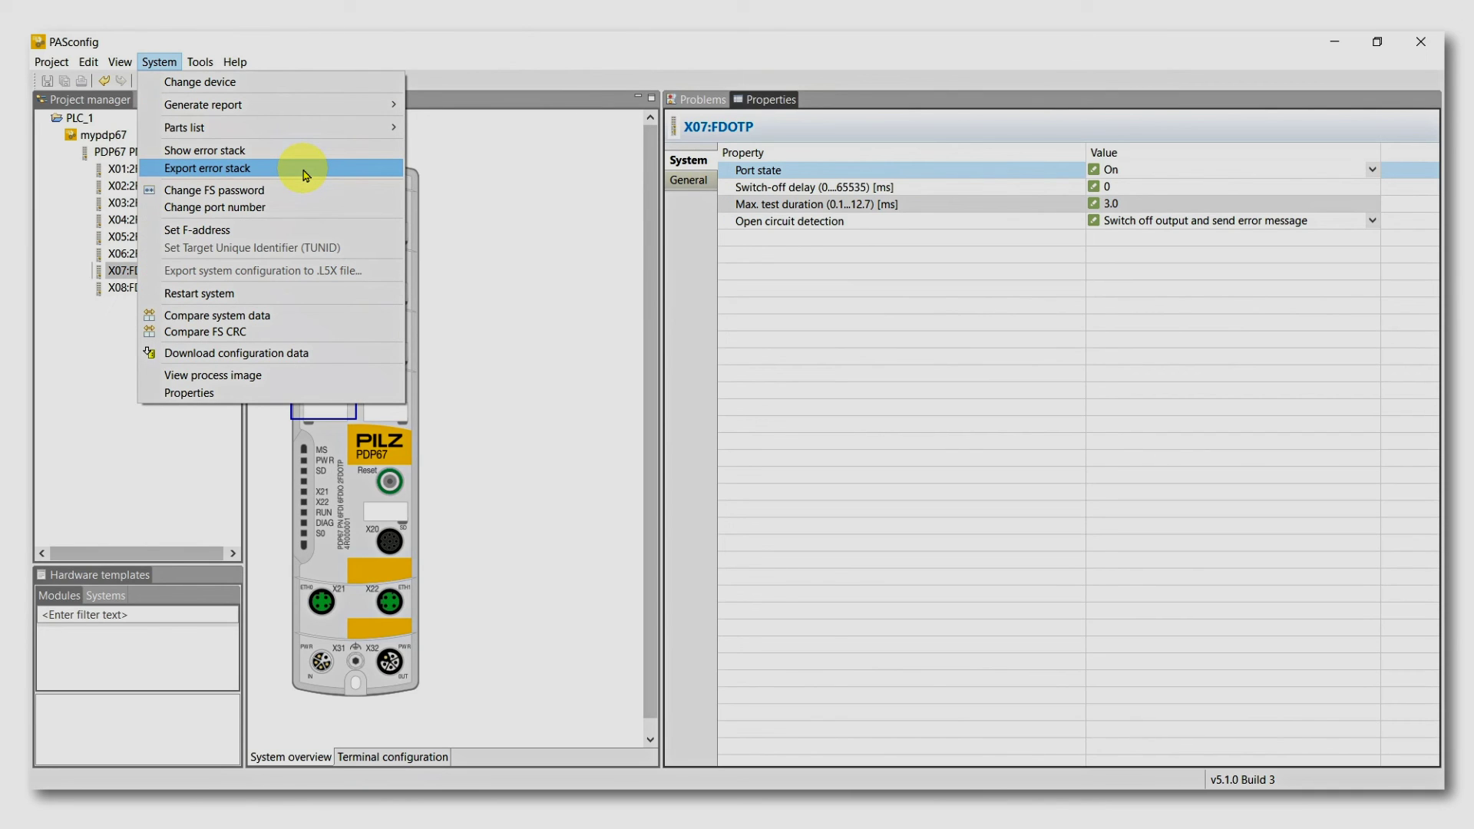
click(296, 149)
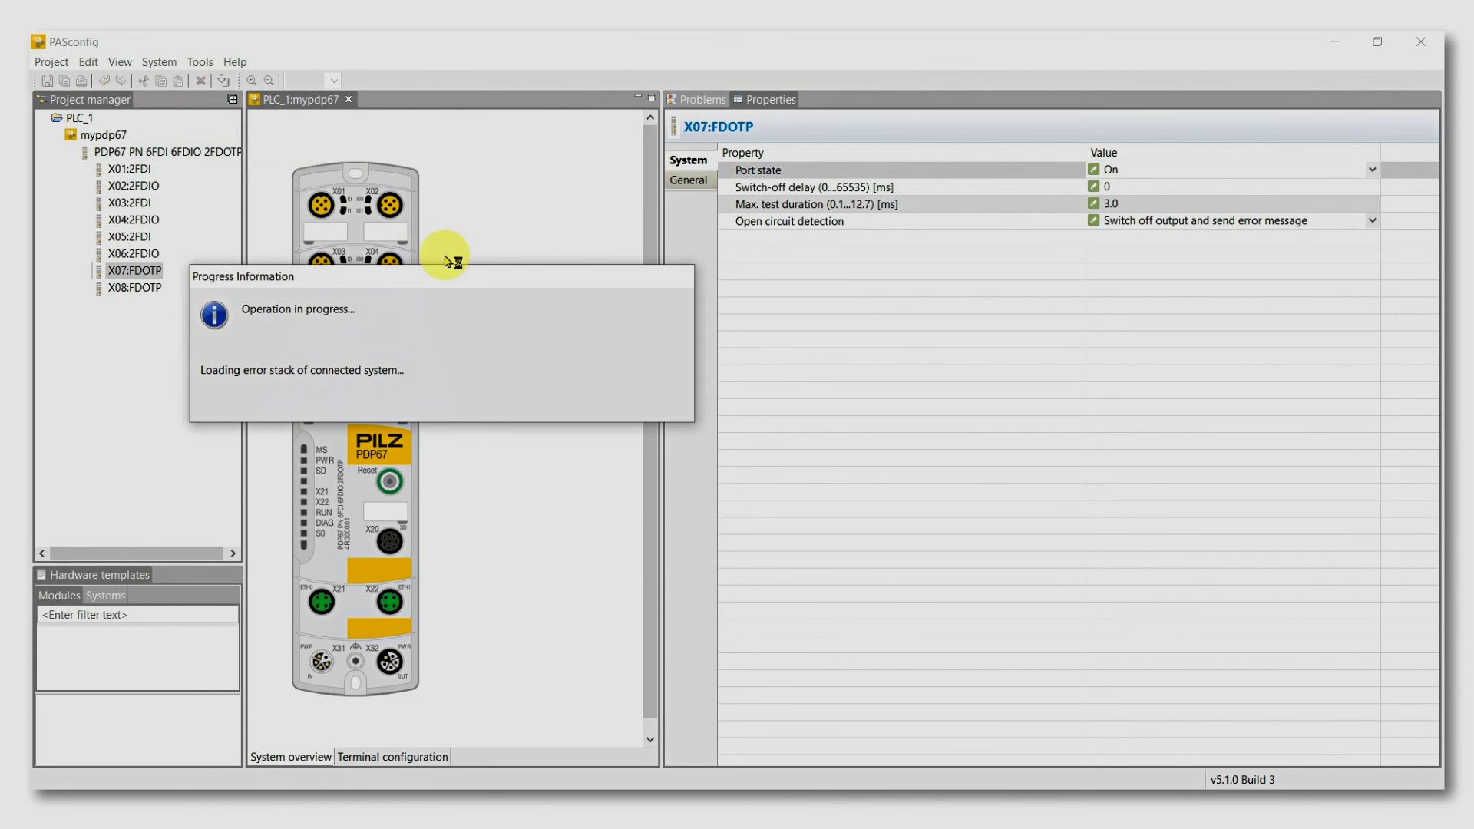
drag(711, 222, 702, 470)
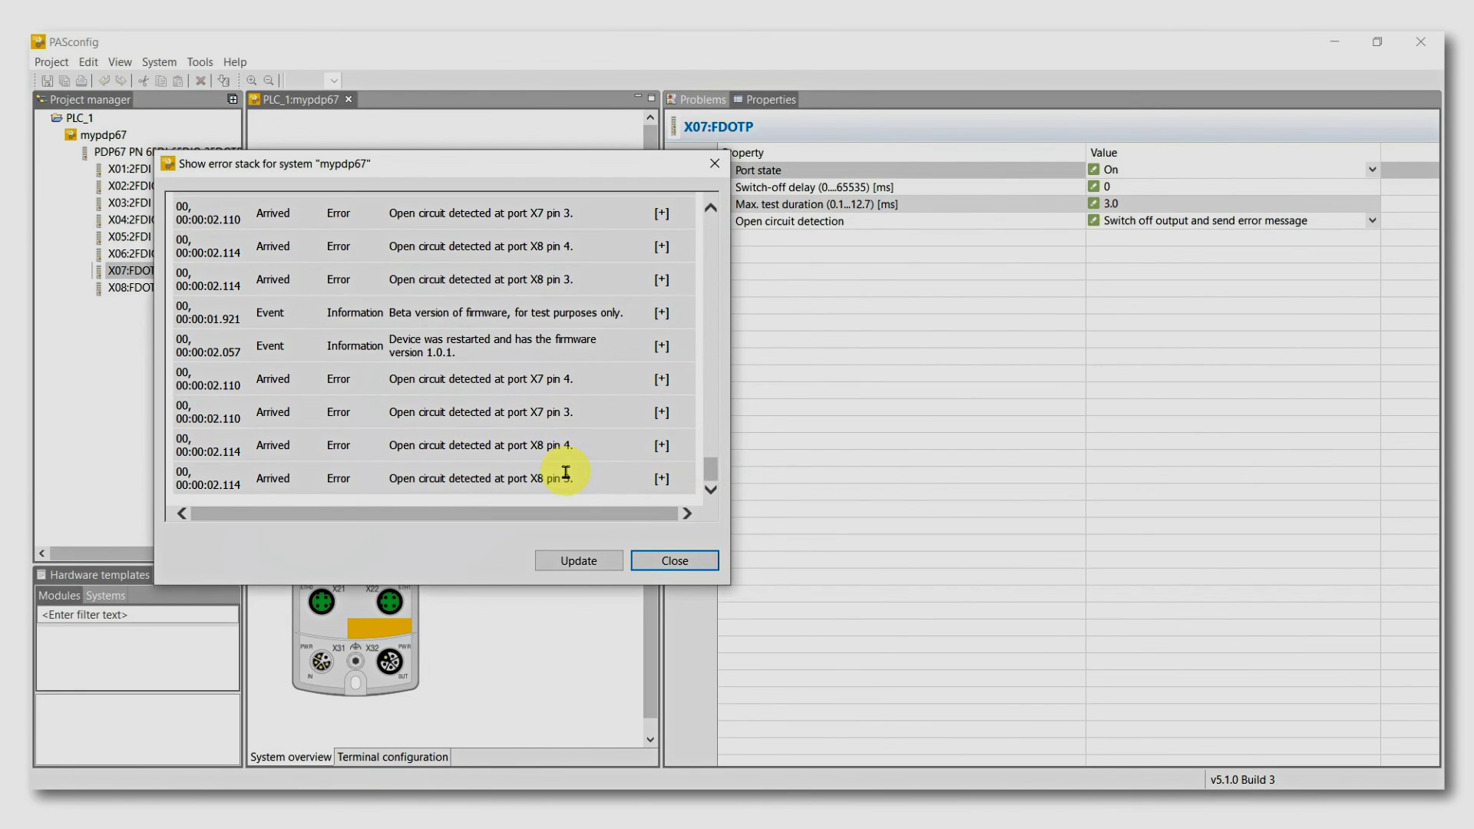
click(644, 563)
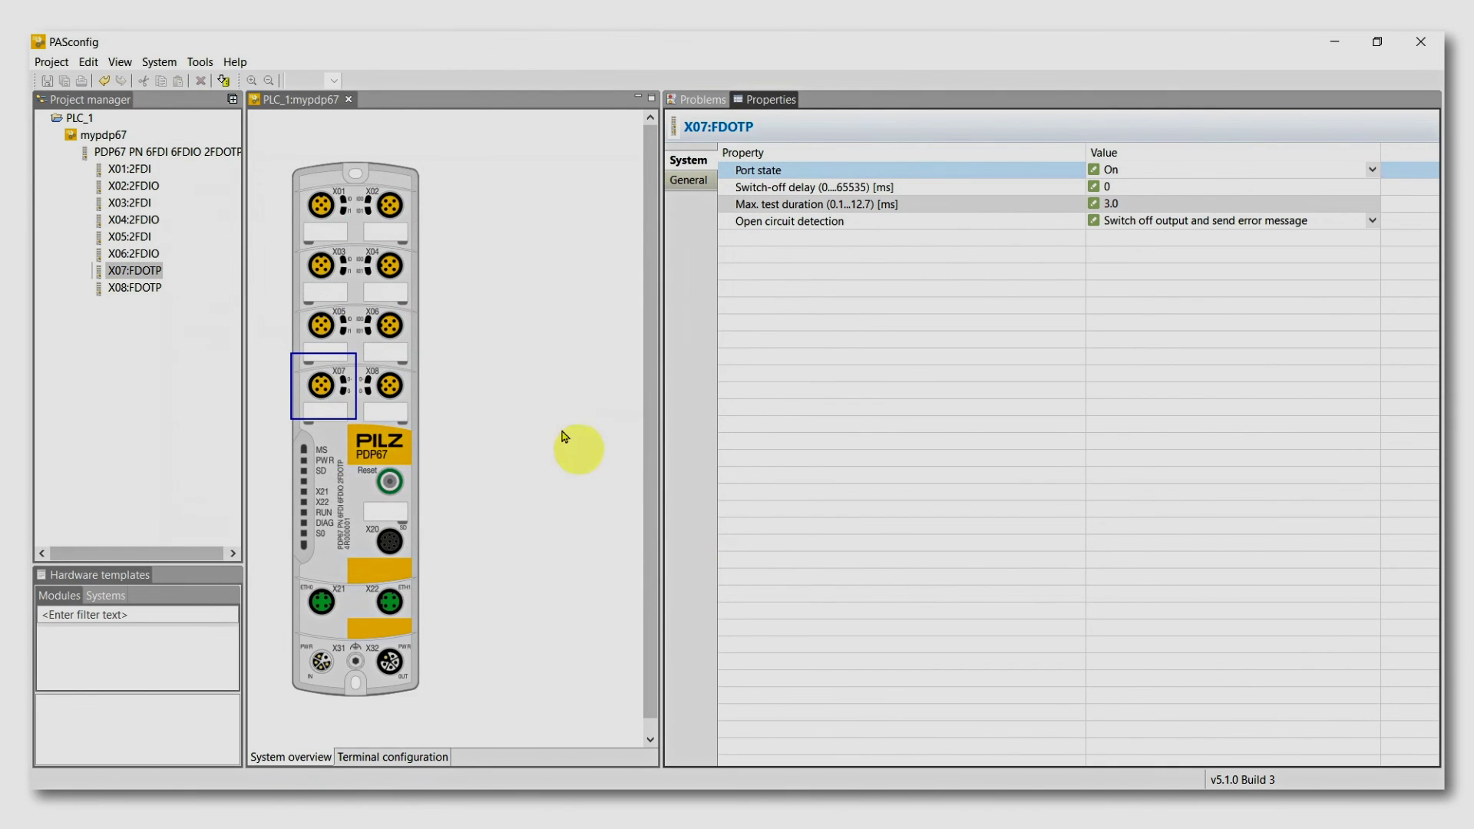
Launch the Firmware manager, tick PLC_1:mypdp67 and check its modules' firmware
click(201, 61)
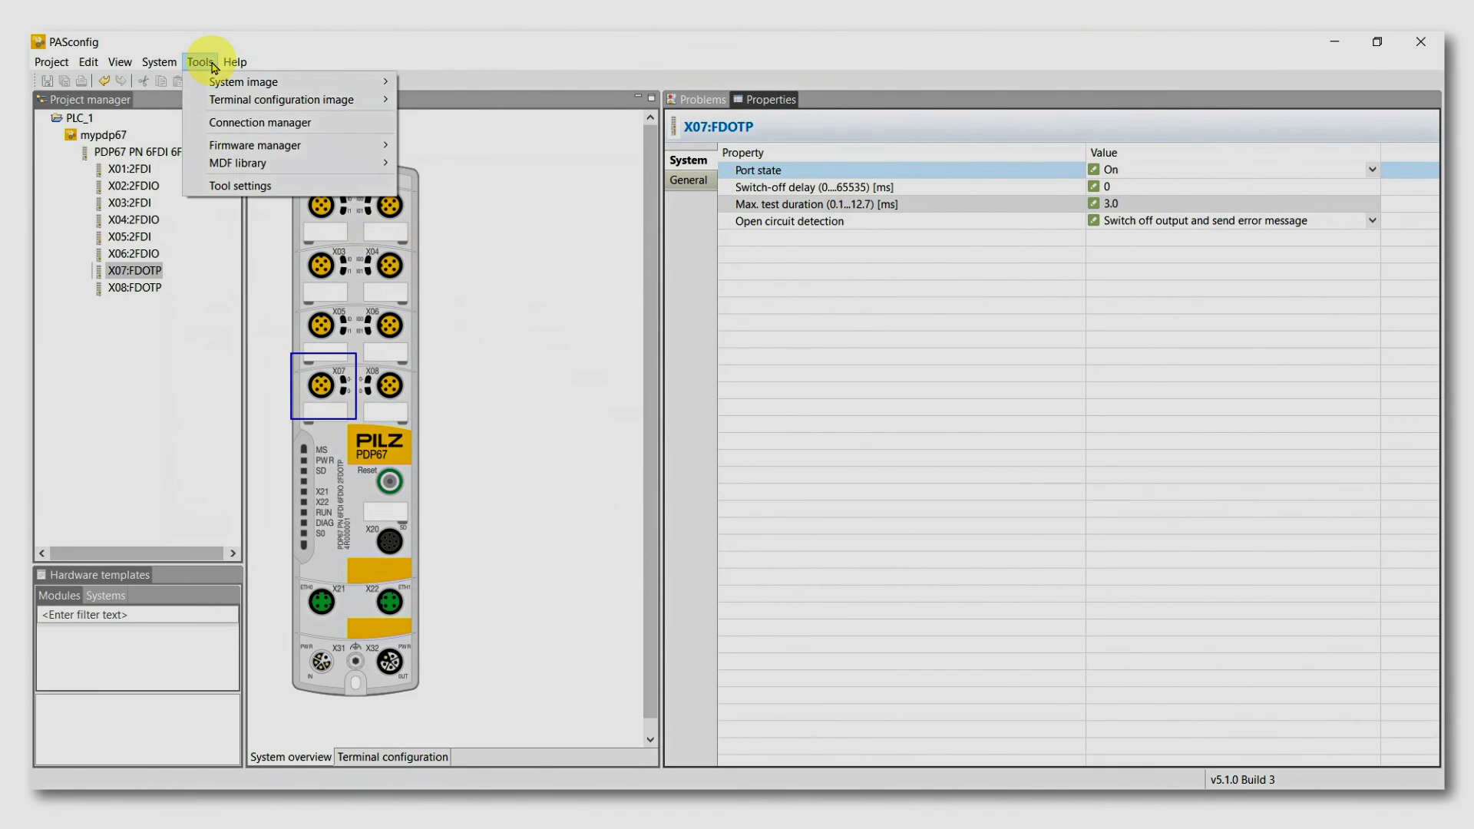
mouse_move(254, 152)
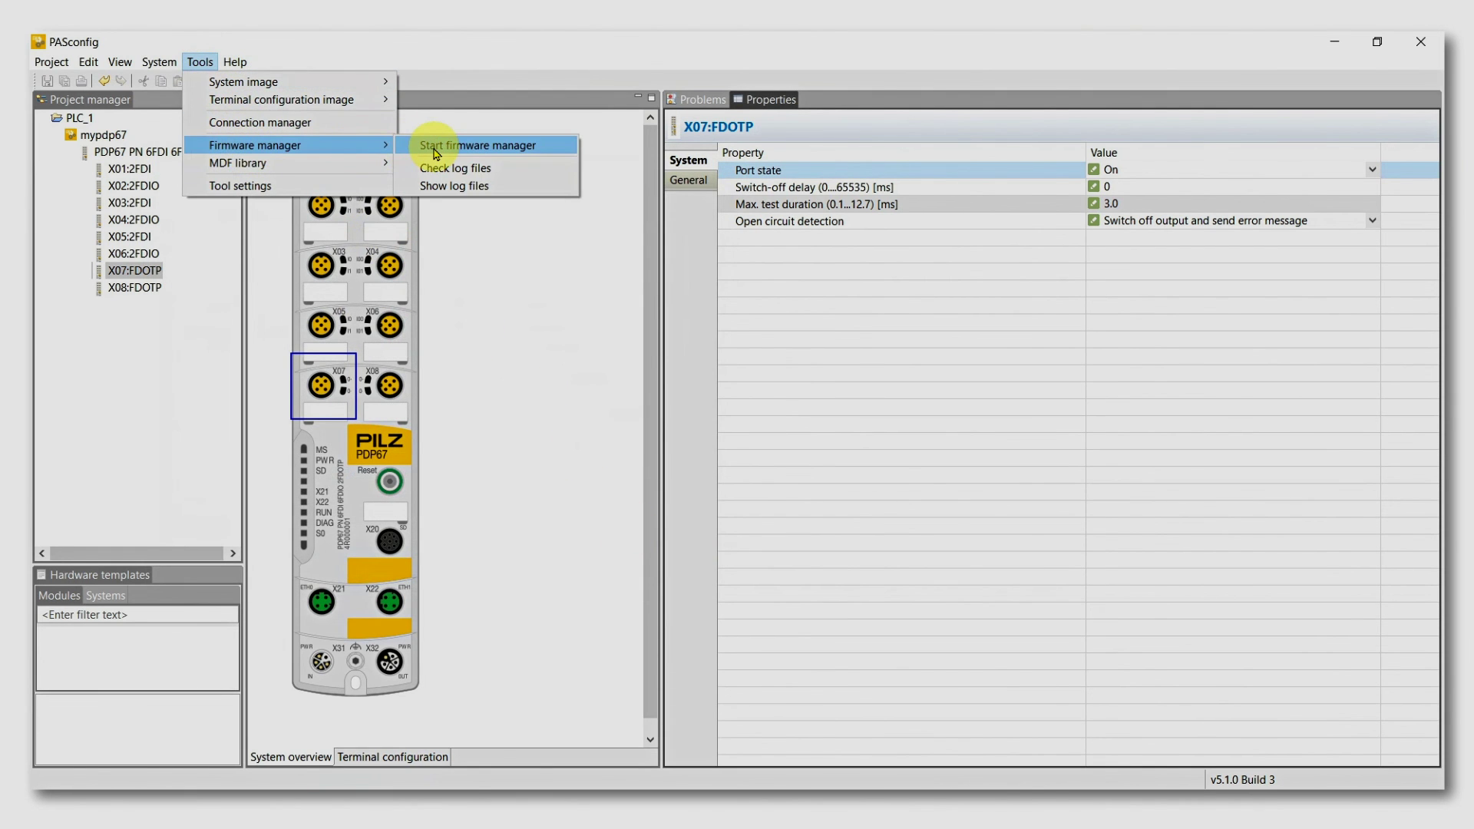
click(436, 147)
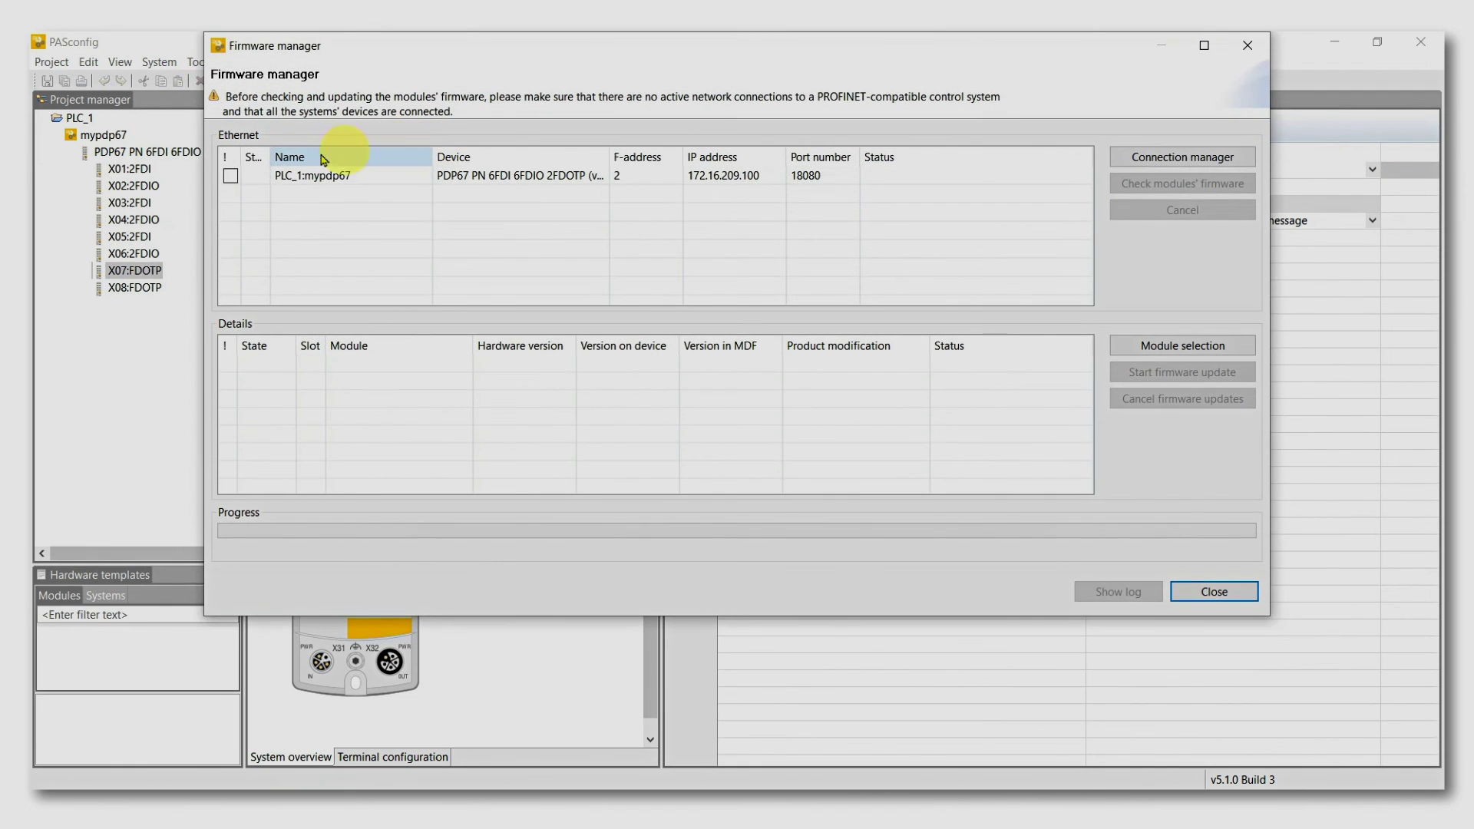
click(230, 180)
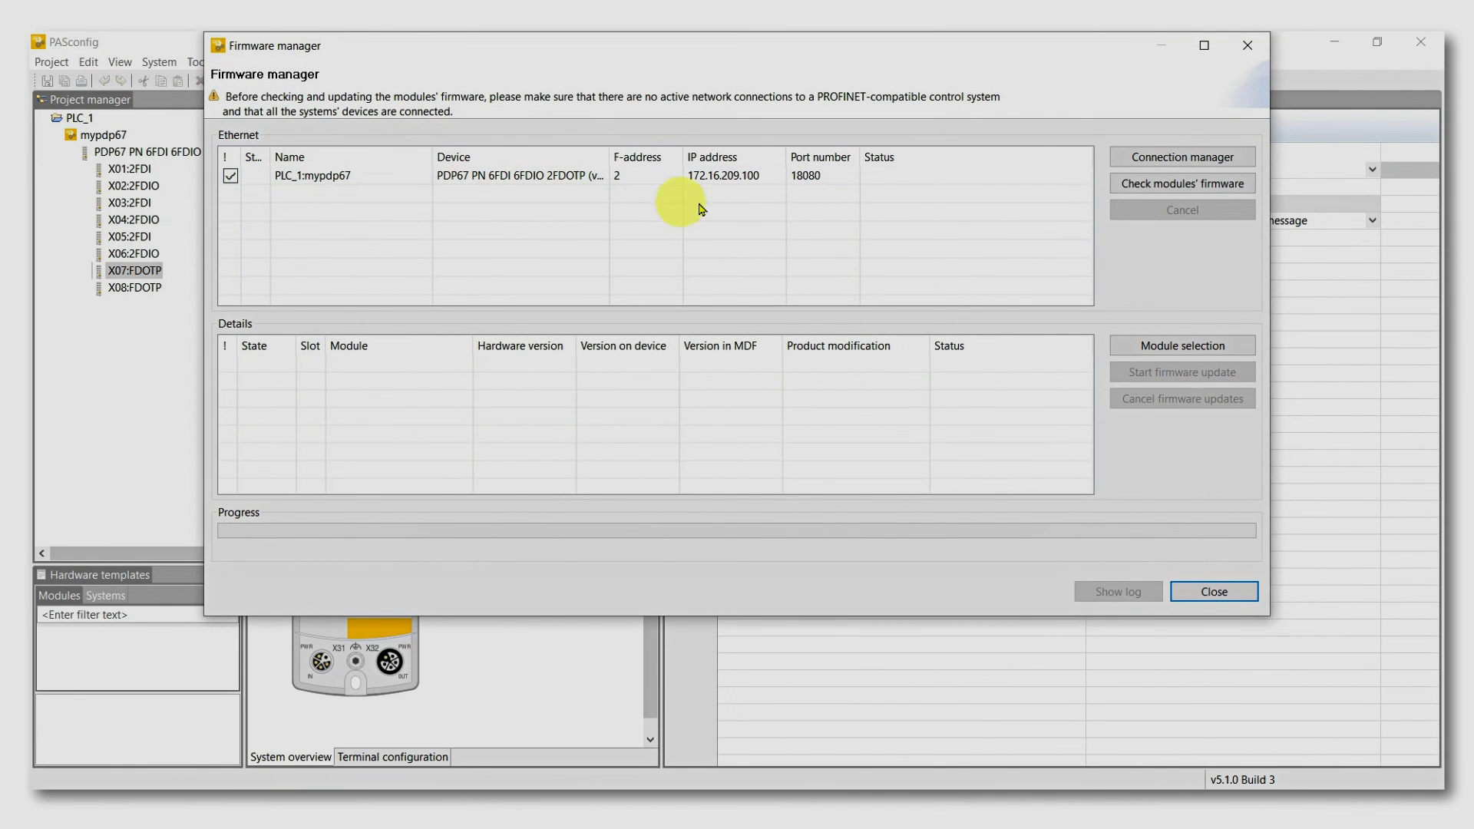
click(1168, 185)
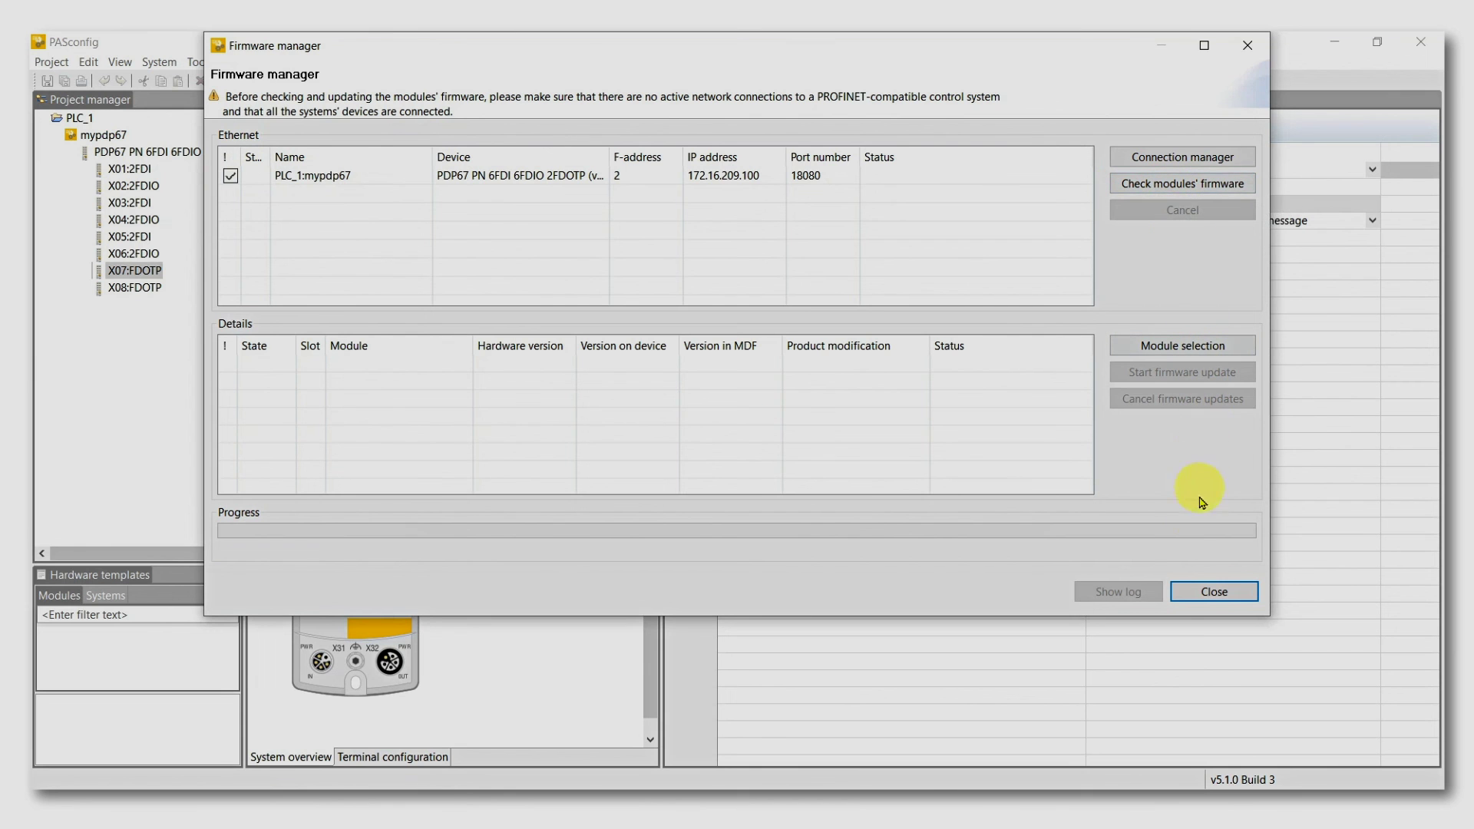